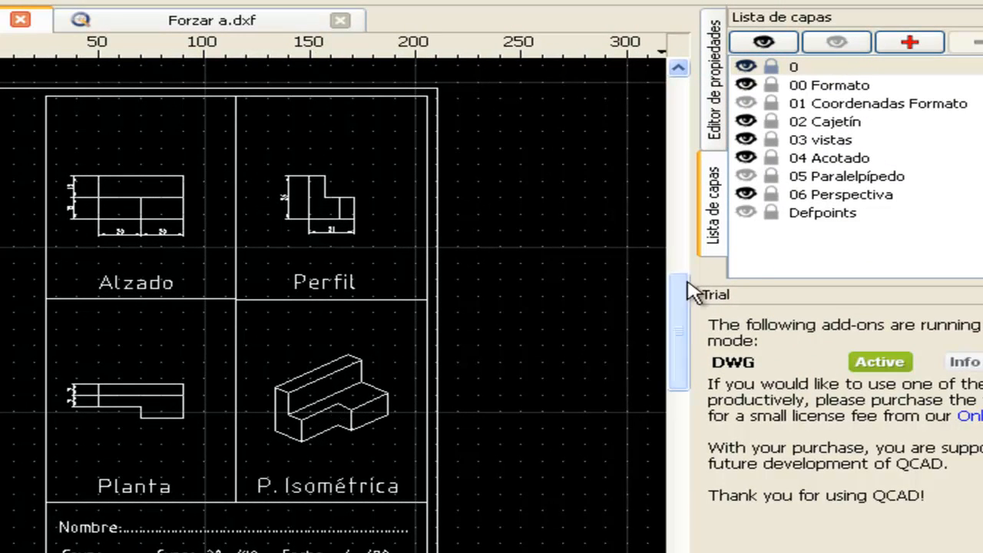
Hide all layers, and make only the 00 Formato and 01 Coordenadas Formato layers visible
{"action": "left_click", "coordinate": [837, 47]}
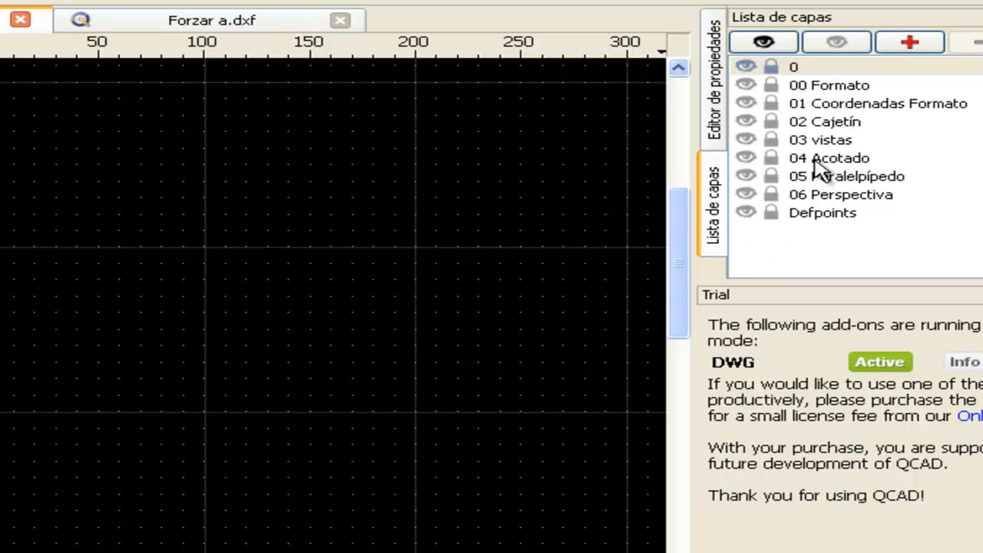
{"action": "left_click", "coordinate": [747, 74]}
{"action": "left_click", "coordinate": [746, 85]}
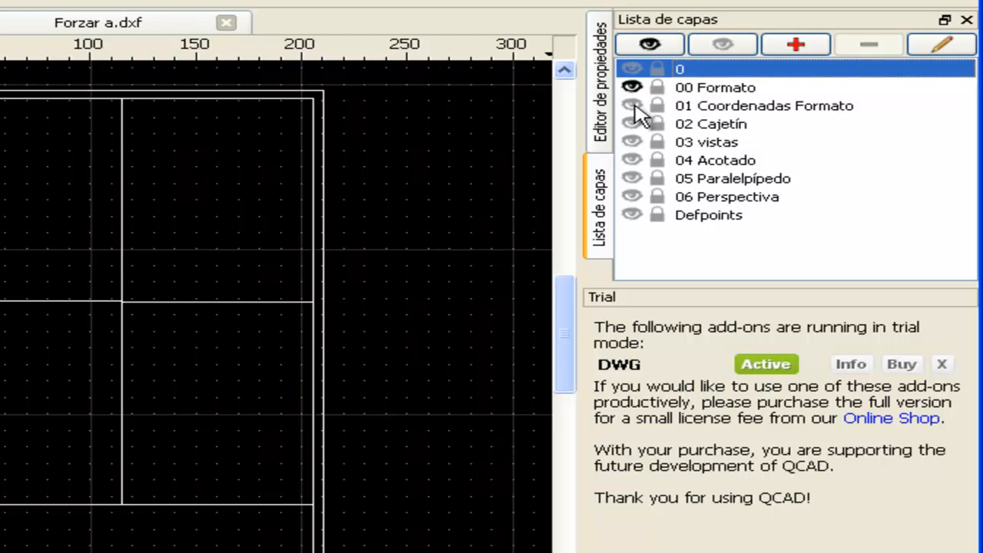
{"action": "left_click", "coordinate": [632, 105]}
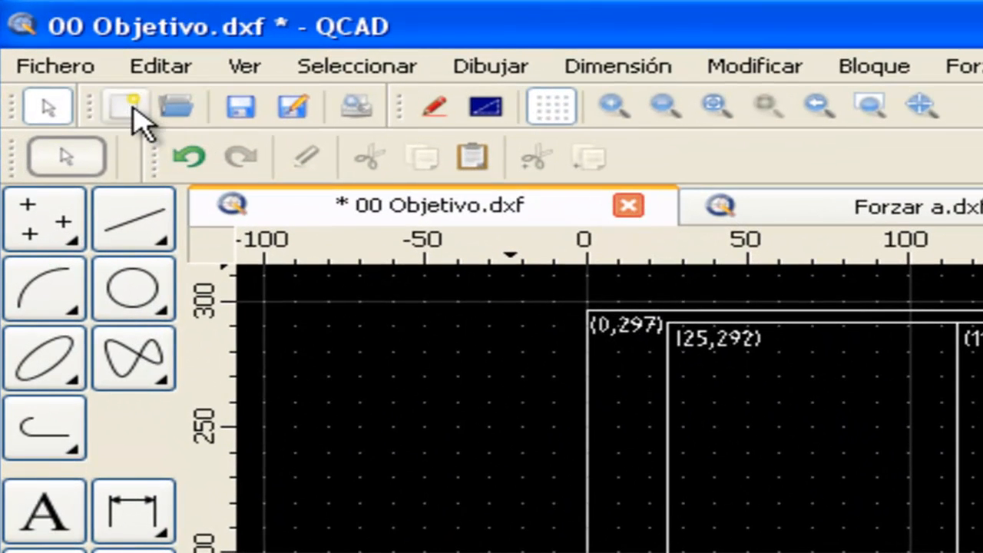
Create a new drawing and draw the outer sheet rectangle from corner 0,0 to corner 210,297
{"action": "left_click", "coordinate": [132, 108]}
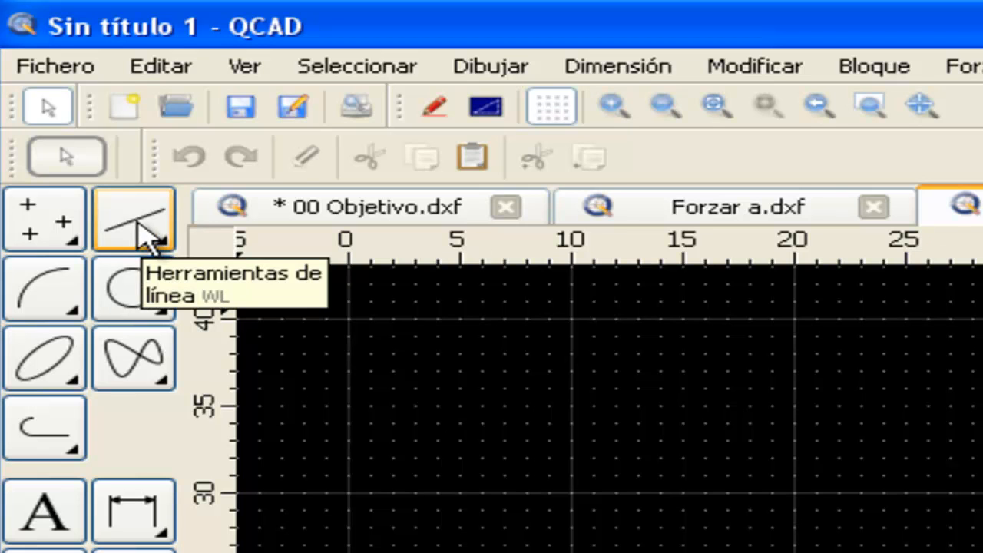
{"action": "left_click", "coordinate": [140, 224]}
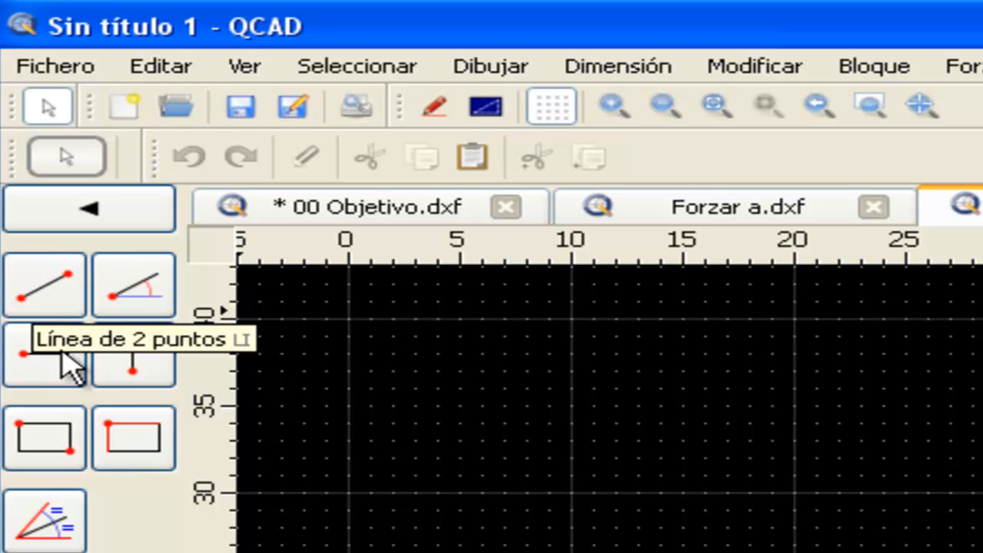
{"action": "left_click", "coordinate": [46, 439]}
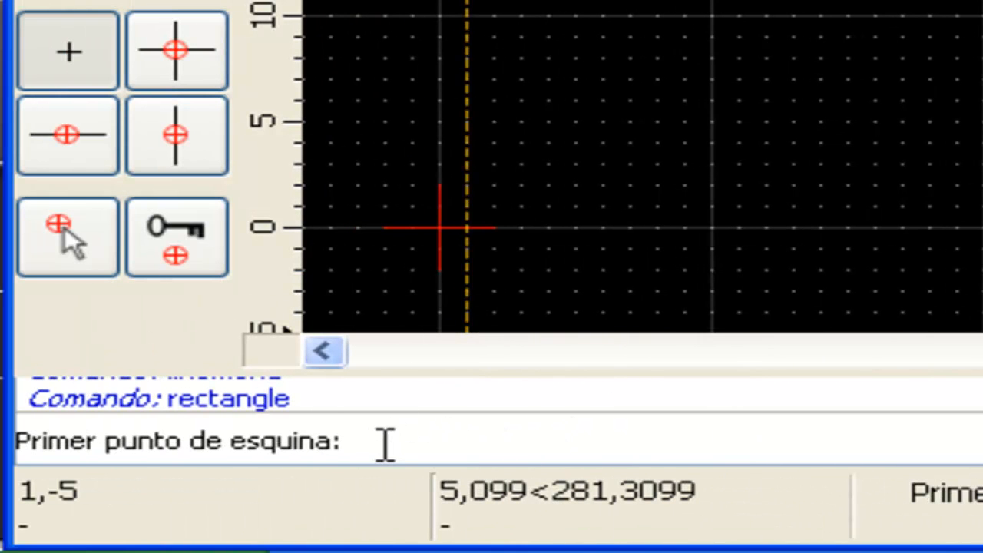
{"action": "type", "text": "0,0"}
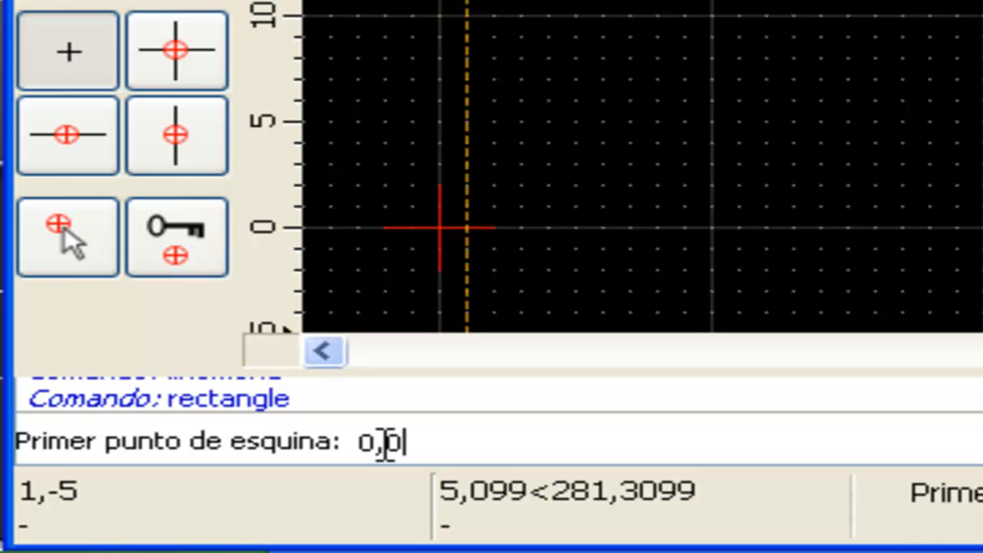
{"action": "key", "text": "Return"}
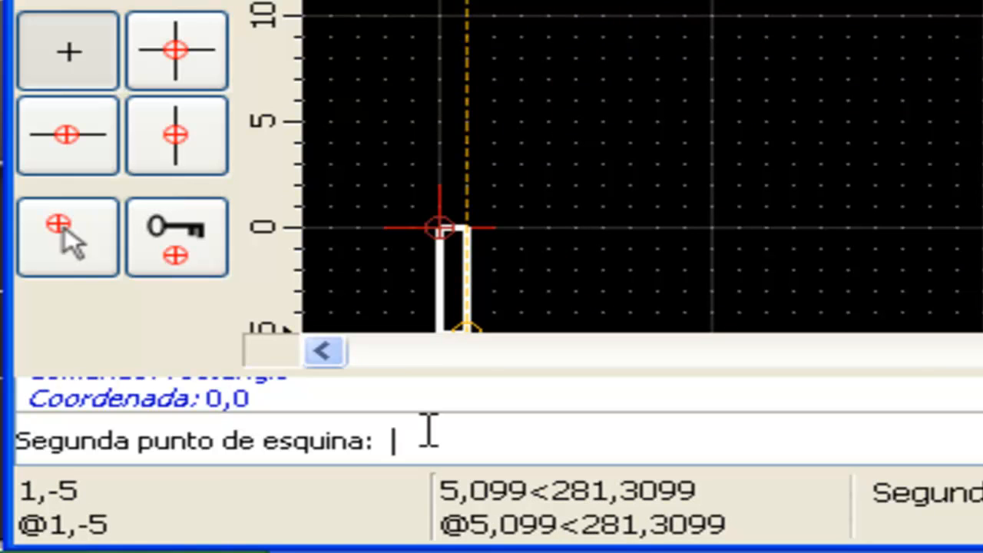
{"action": "type", "text": "210"}
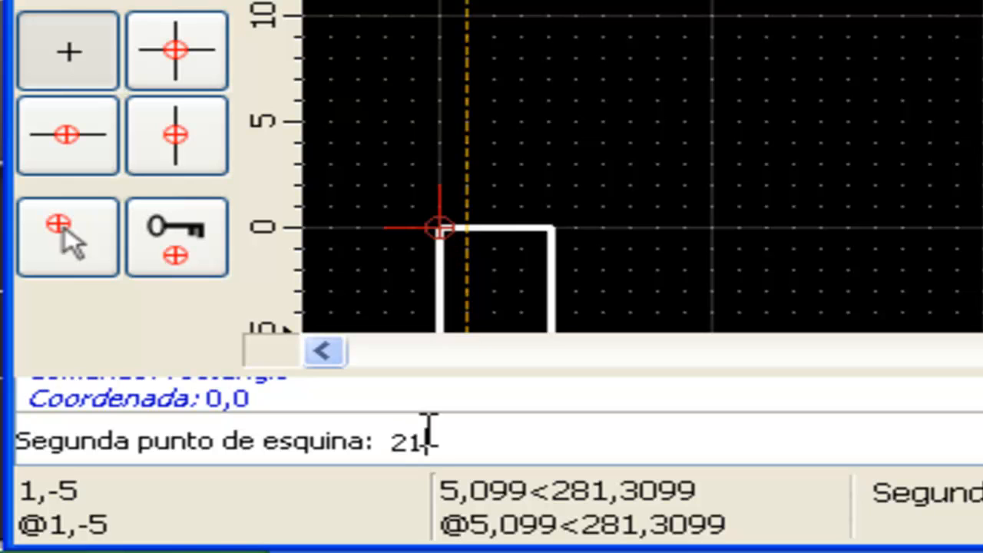
{"action": "type", "text": ",2"}
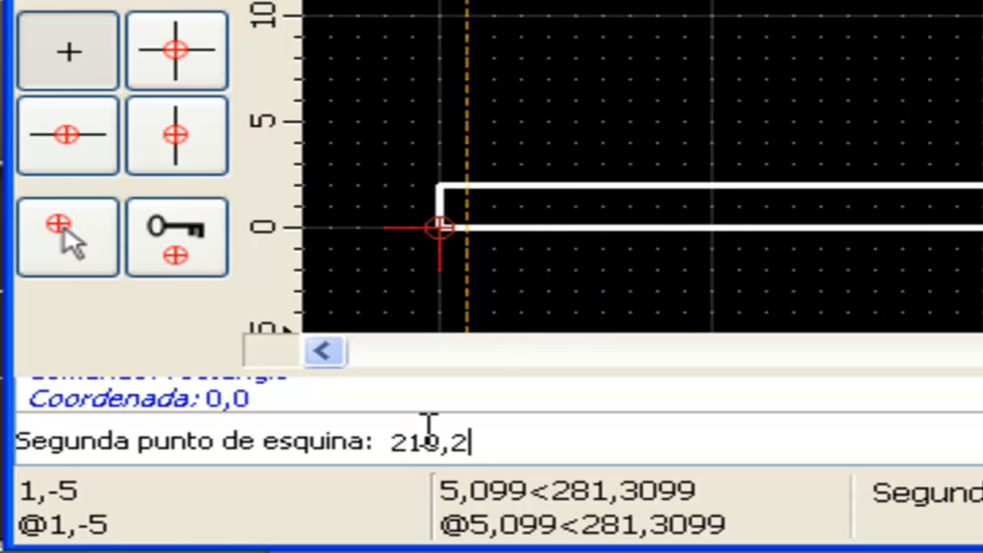
{"action": "type", "text": "97"}
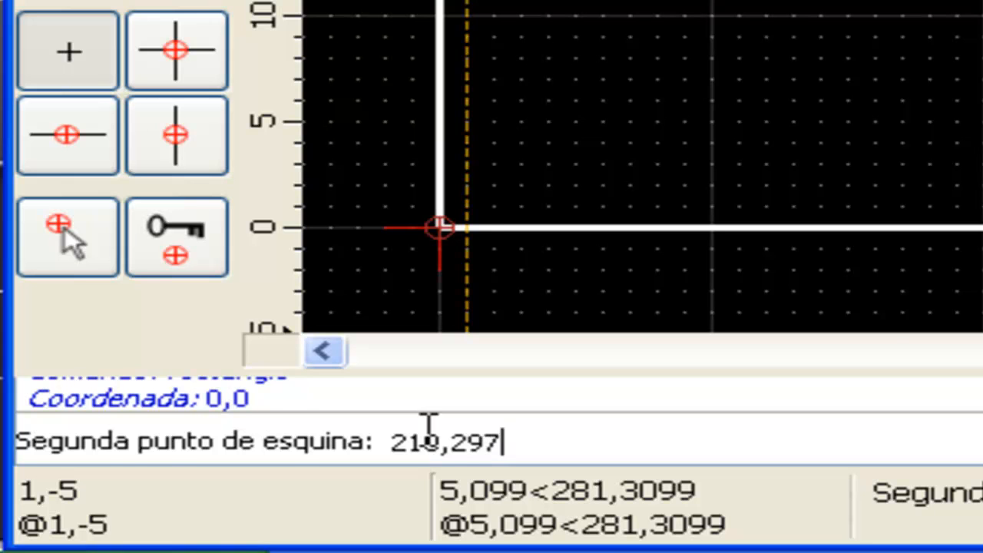
{"action": "key", "text": "Return"}
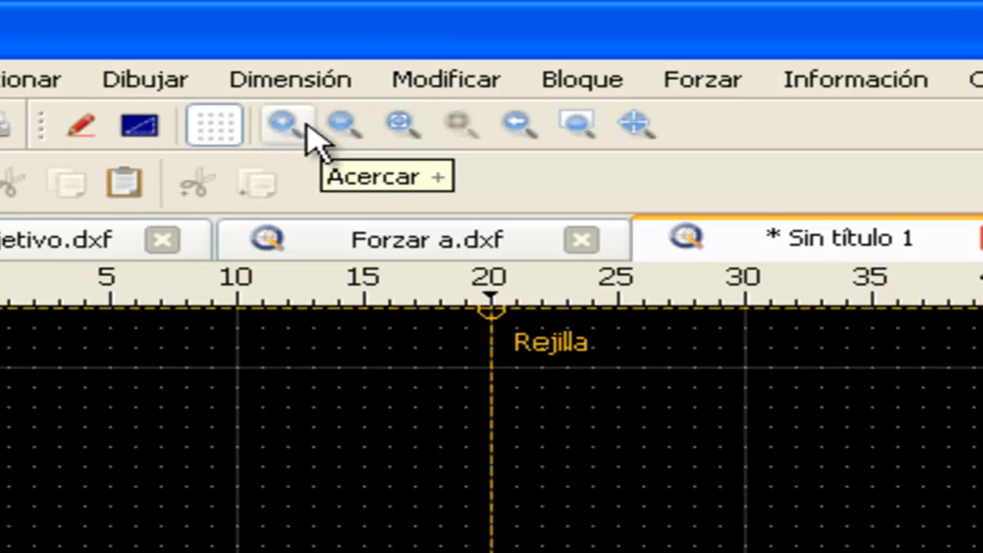
Draw the inner margin rectangle from corner 25,5 to corner 205,292
{"action": "left_click", "coordinate": [401, 124]}
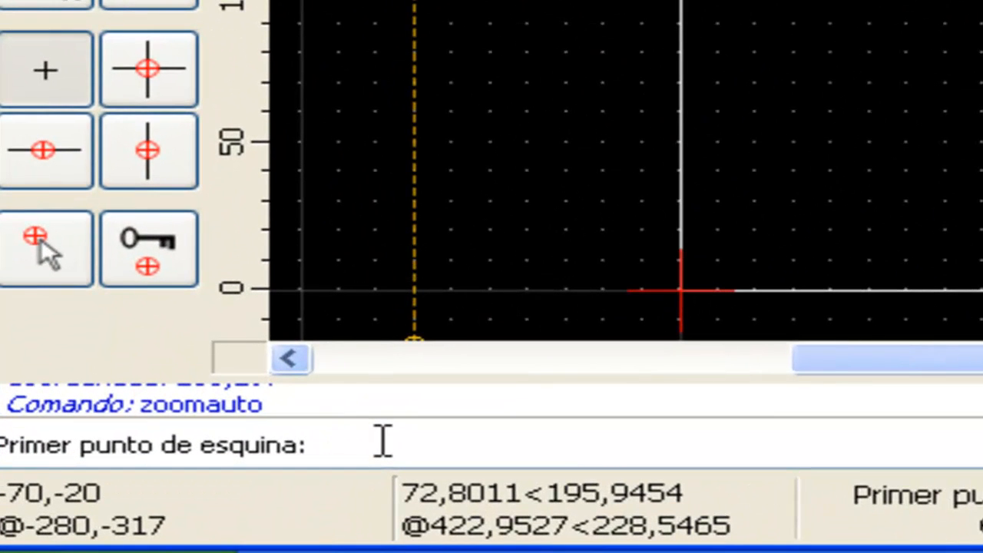
{"action": "type", "text": "25,"}
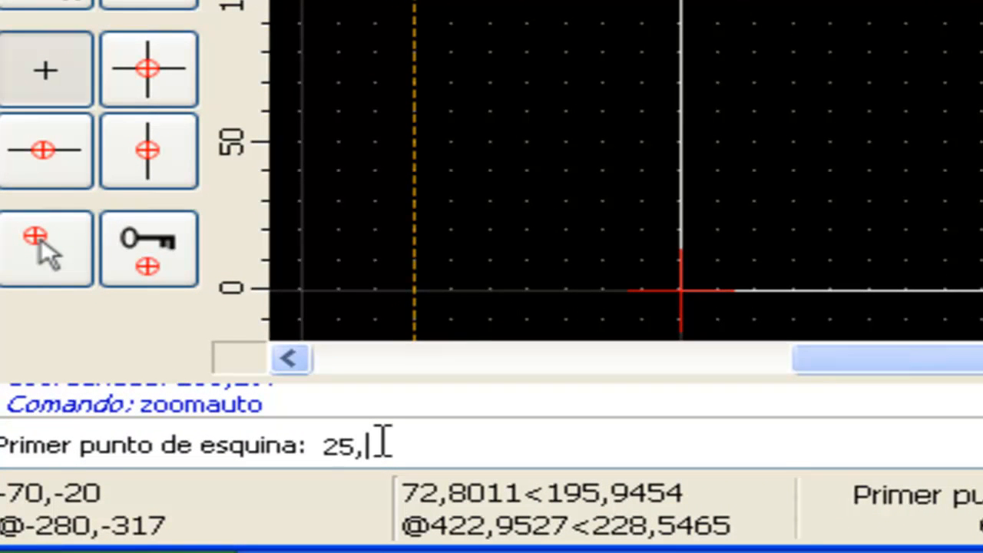
{"action": "type", "text": "5"}
{"action": "key", "text": "Return"}
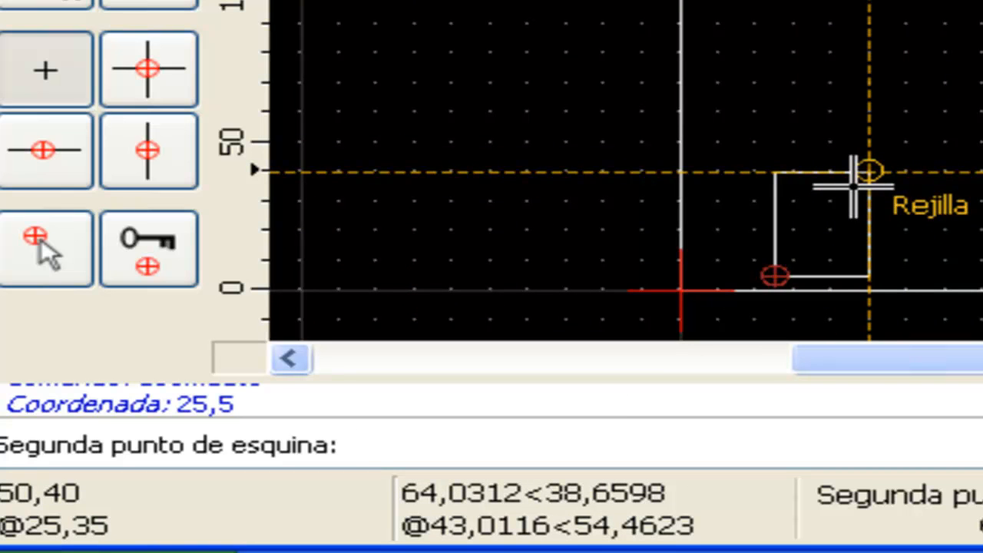
{"action": "type", "text": "205,29"}
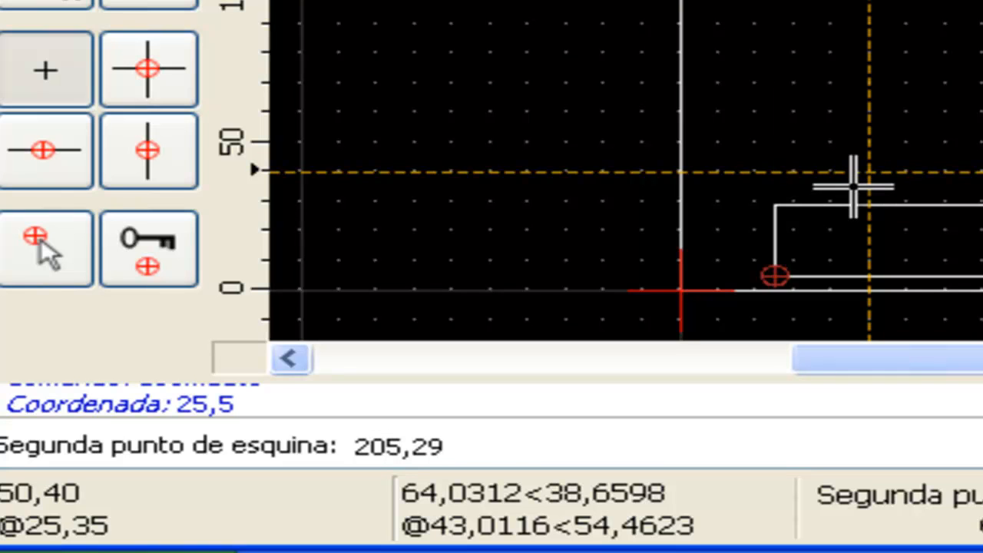
{"action": "type", "text": "2"}
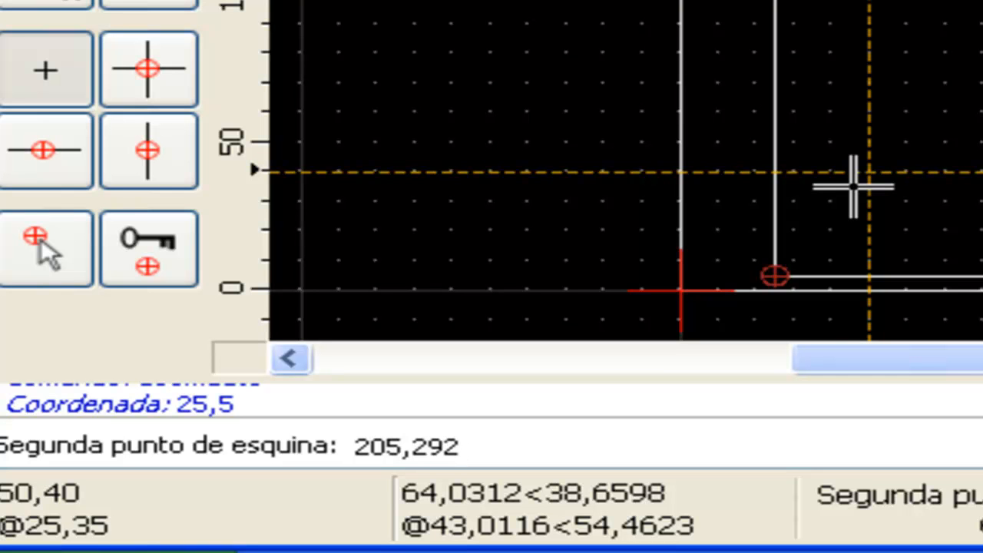
{"action": "key", "text": "Return"}
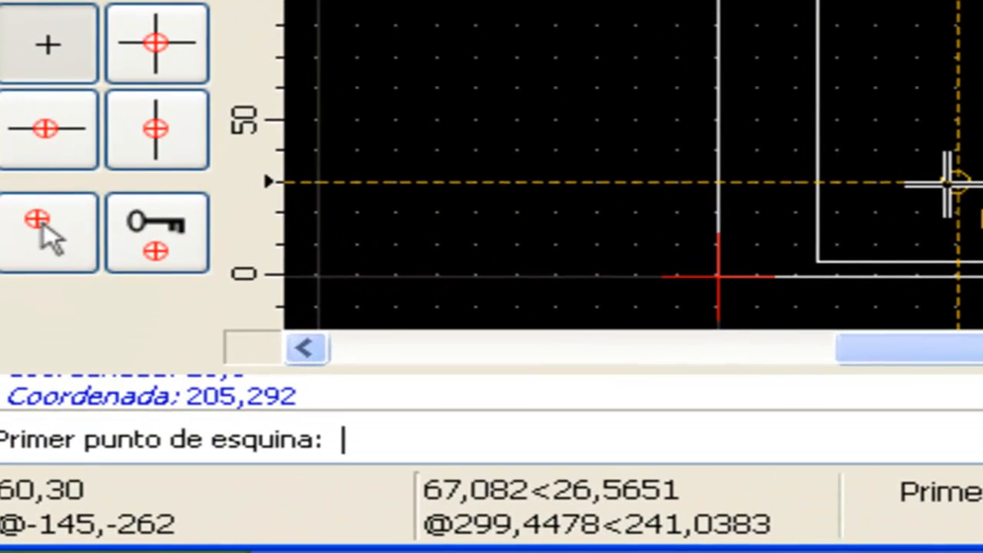
Draw the title block rectangle inside the margin frame from corner 25,45 to corner 205,5
{"action": "type", "text": "20"}
{"action": "key", "text": "BackSpace"}
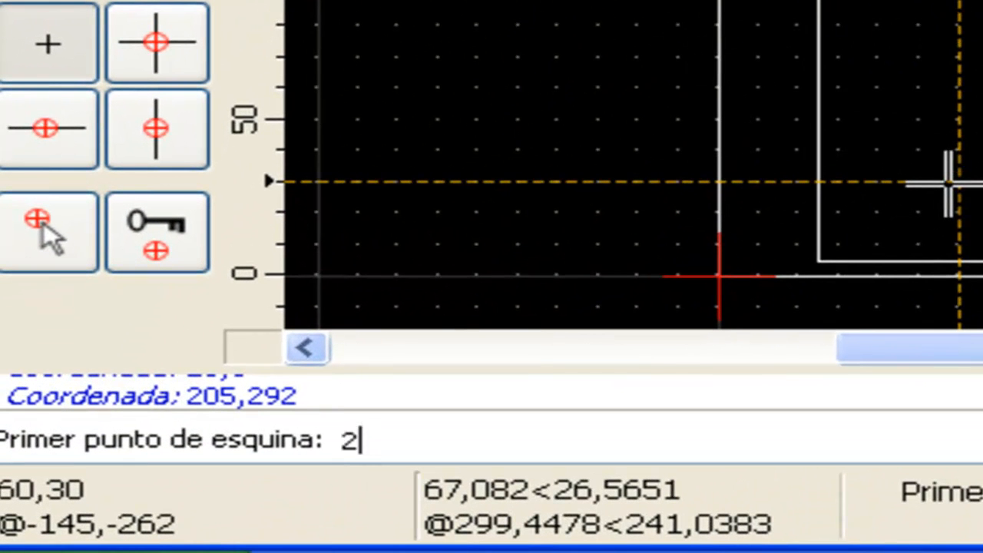
{"action": "type", "text": "5,45"}
{"action": "key", "text": "Return"}
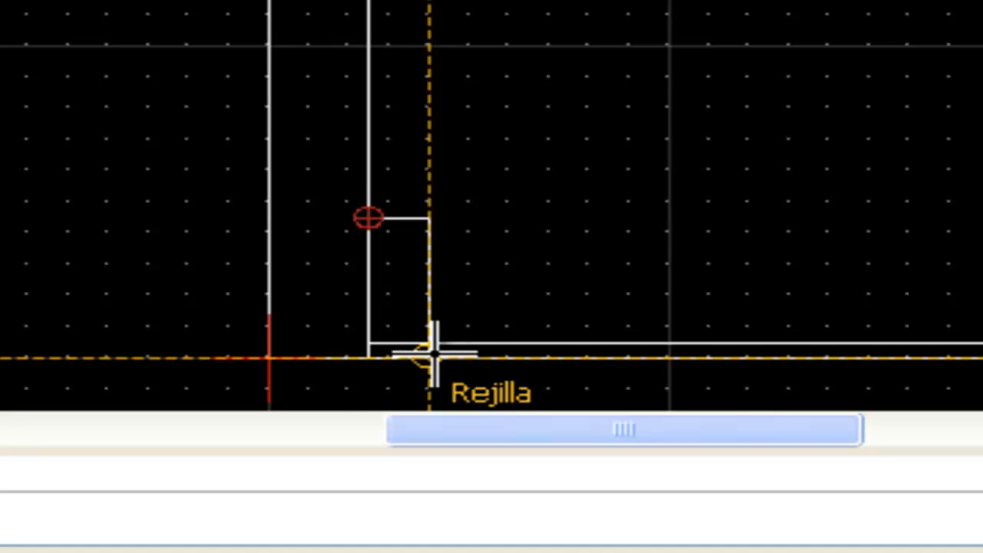
{"action": "left_click", "coordinate": [270, 356]}
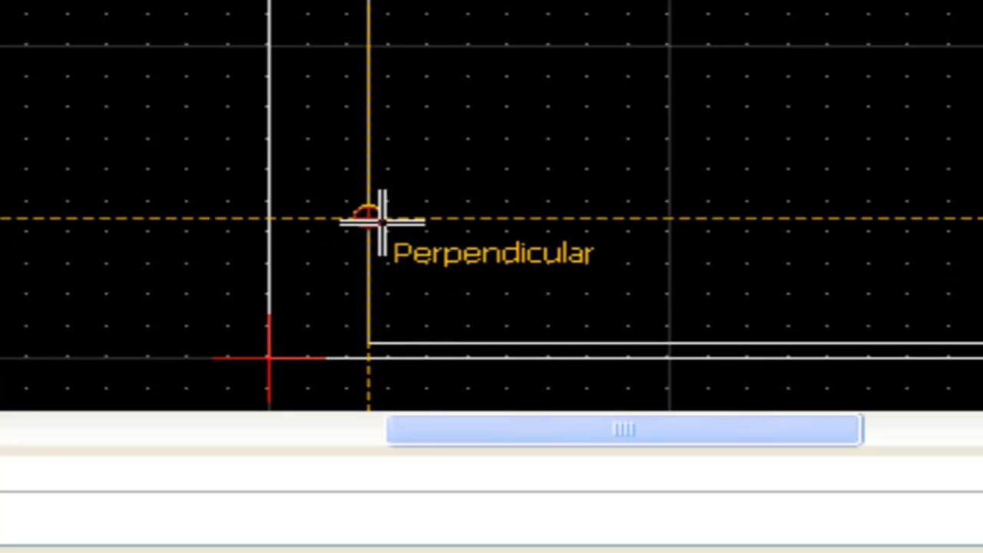
{"action": "left_click", "coordinate": [382, 222]}
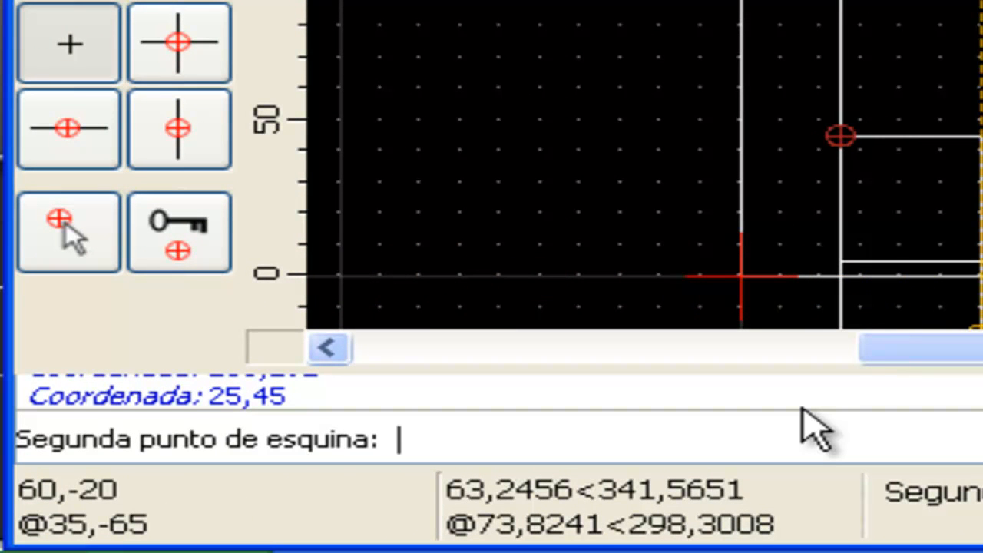
{"action": "type", "text": "205,"}
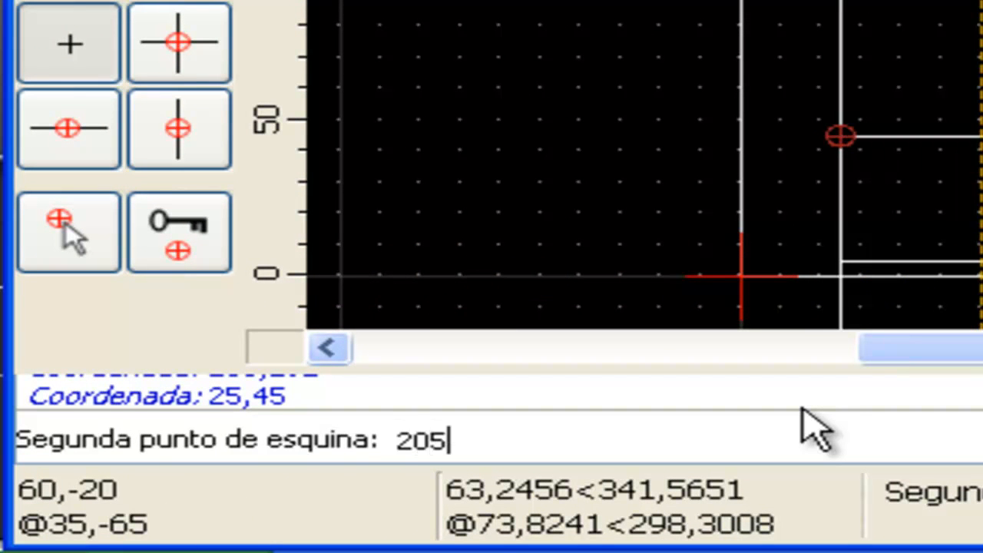
{"action": "type", "text": "5"}
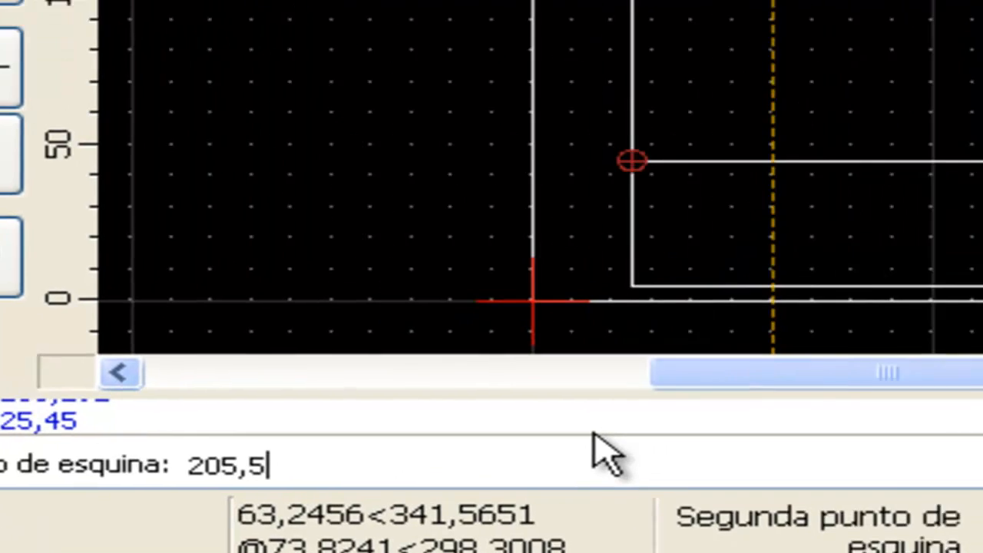
{"action": "key", "text": "Return"}
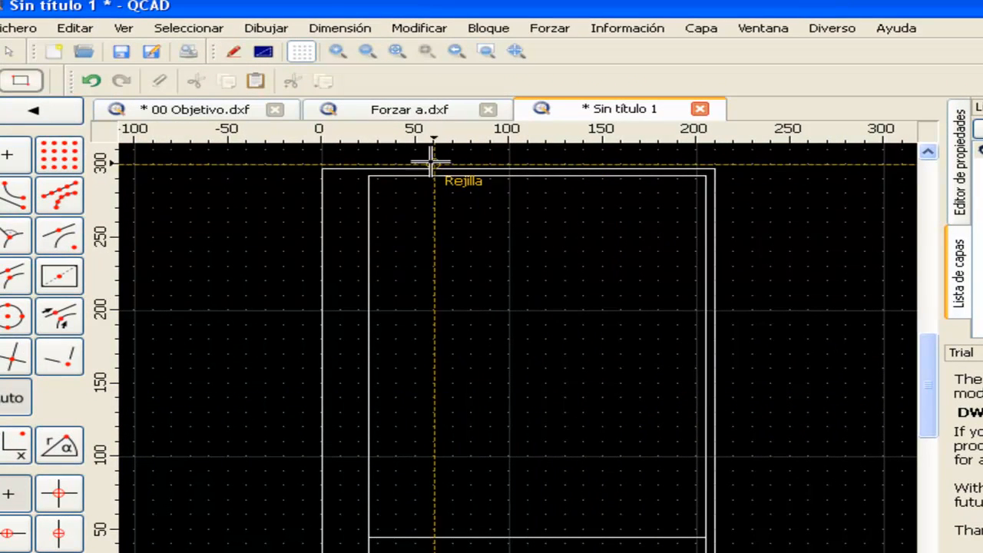
Switch to the Forzar a.dxf drawing and activate the two-point Line tool
{"action": "left_click", "coordinate": [417, 113]}
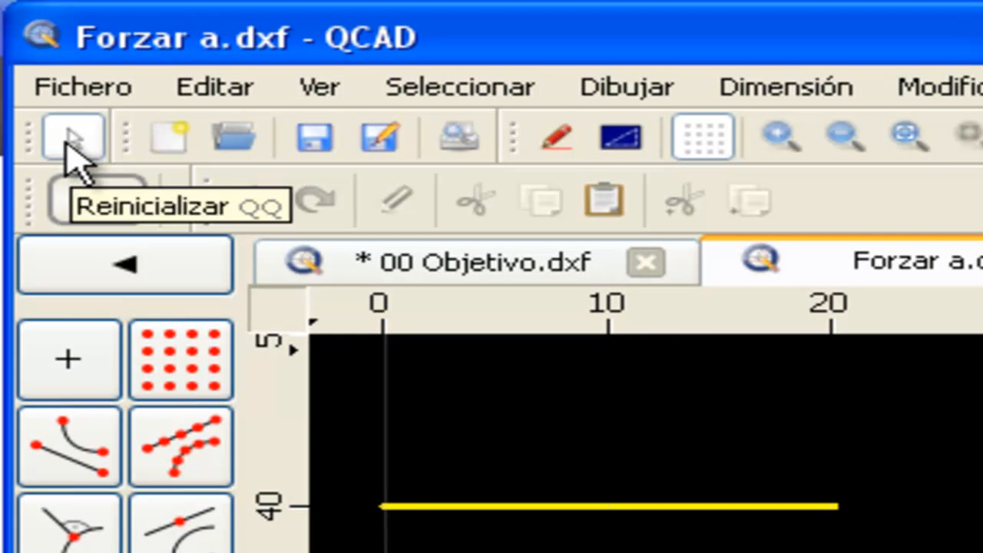
{"action": "left_click", "coordinate": [67, 139]}
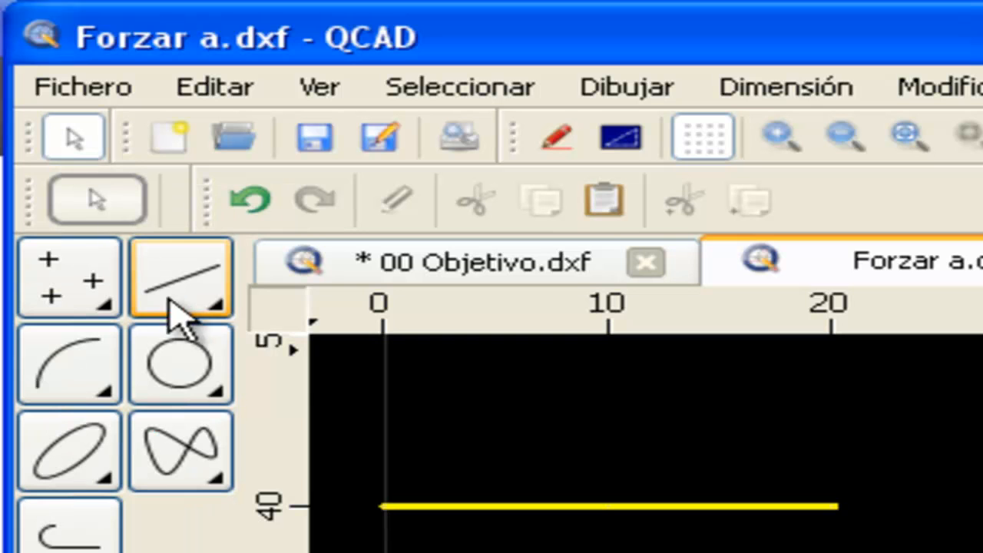
{"action": "left_click", "coordinate": [195, 298]}
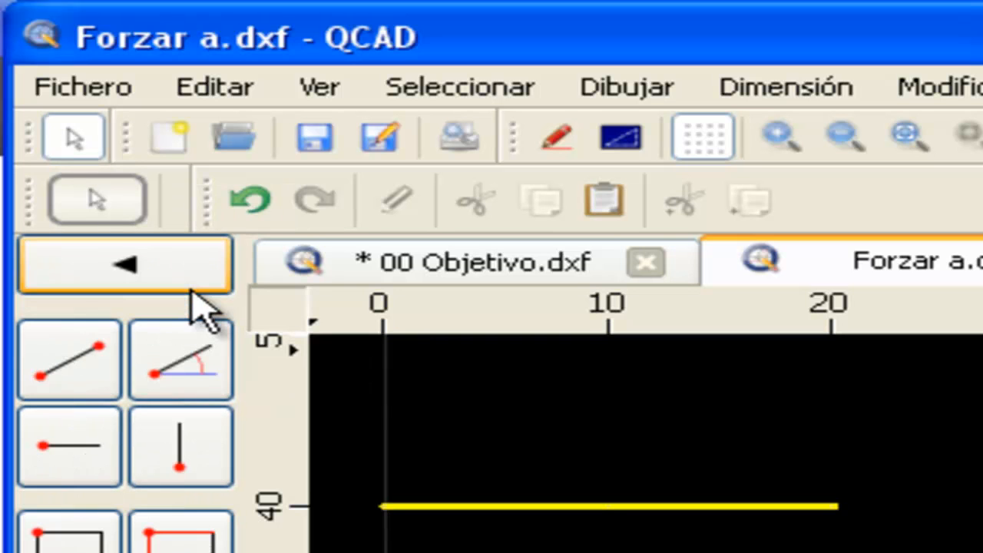
{"action": "left_click", "coordinate": [62, 376]}
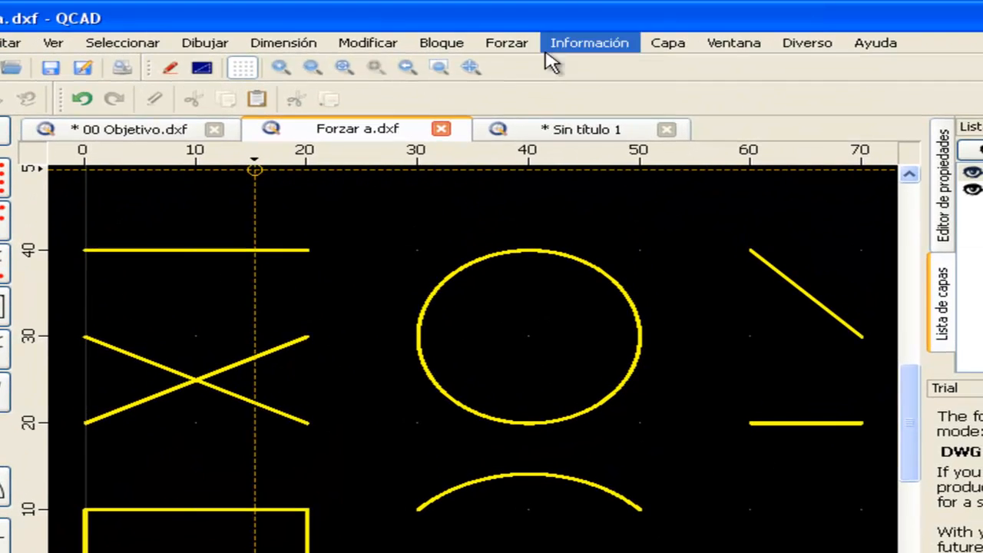
{"action": "left_click", "coordinate": [503, 48]}
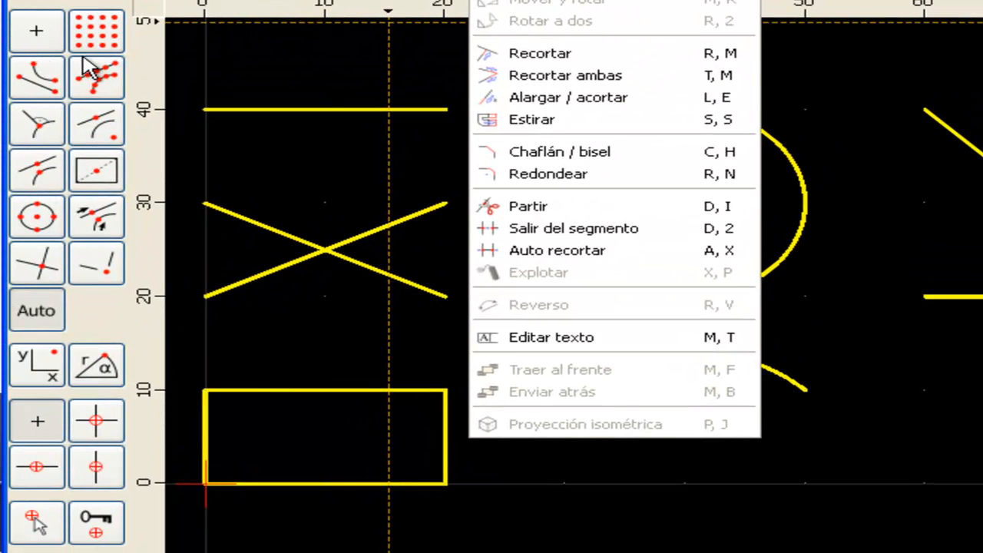
{"action": "left_click", "coordinate": [83, 57]}
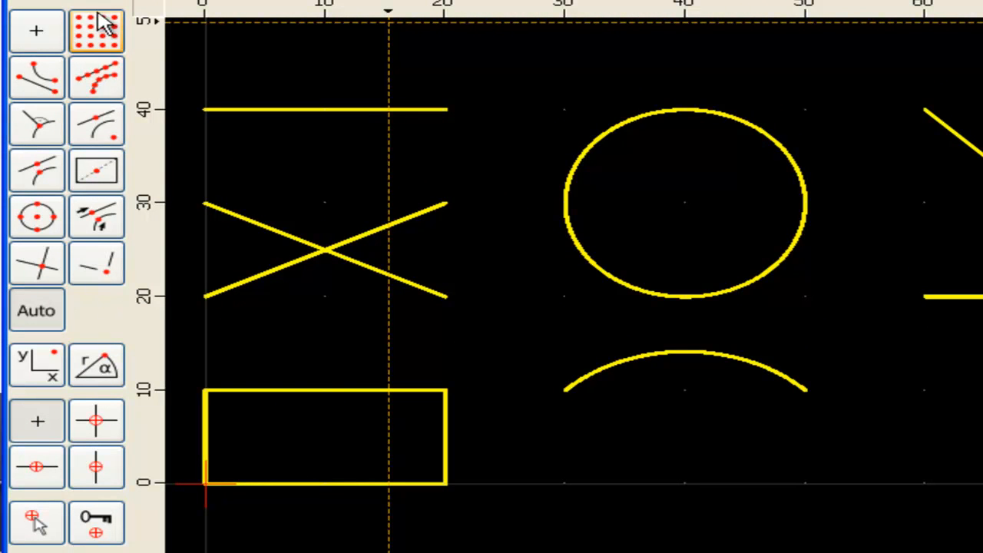
{"action": "left_click", "coordinate": [96, 166]}
{"action": "left_click", "coordinate": [94, 127]}
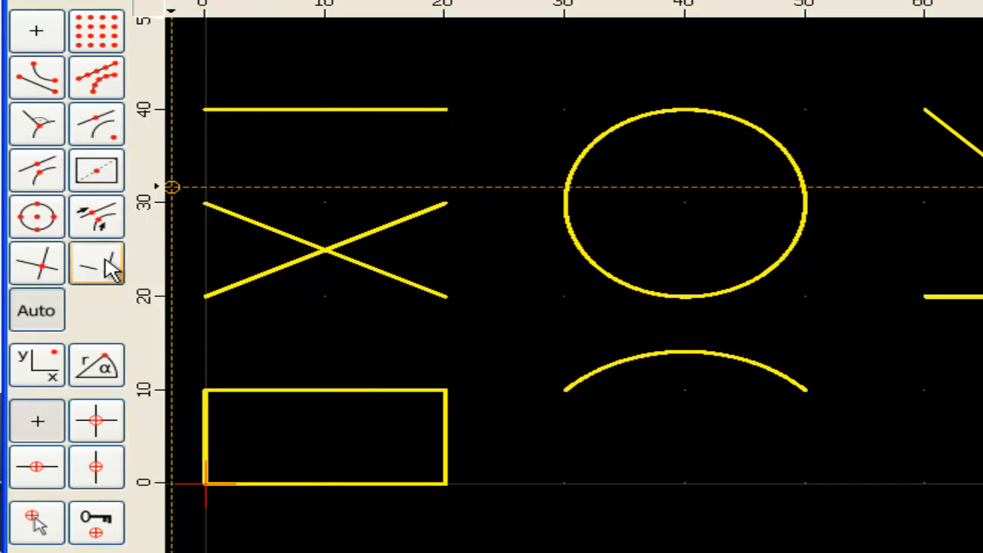
With free snapping, draw a steep line between the crossed lines and the circle, from about 25,44 to about 26,24
{"action": "left_click", "coordinate": [32, 37]}
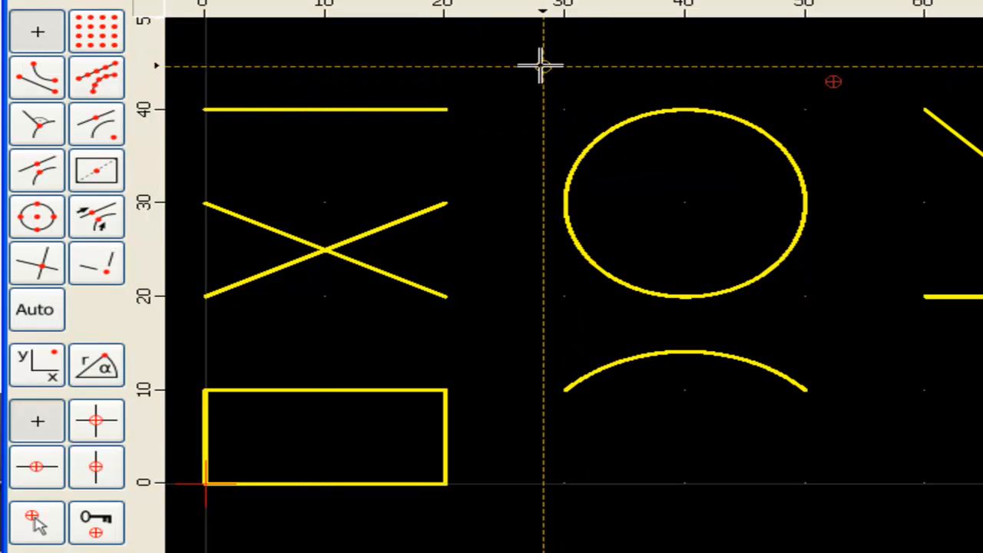
{"action": "left_click", "coordinate": [501, 70]}
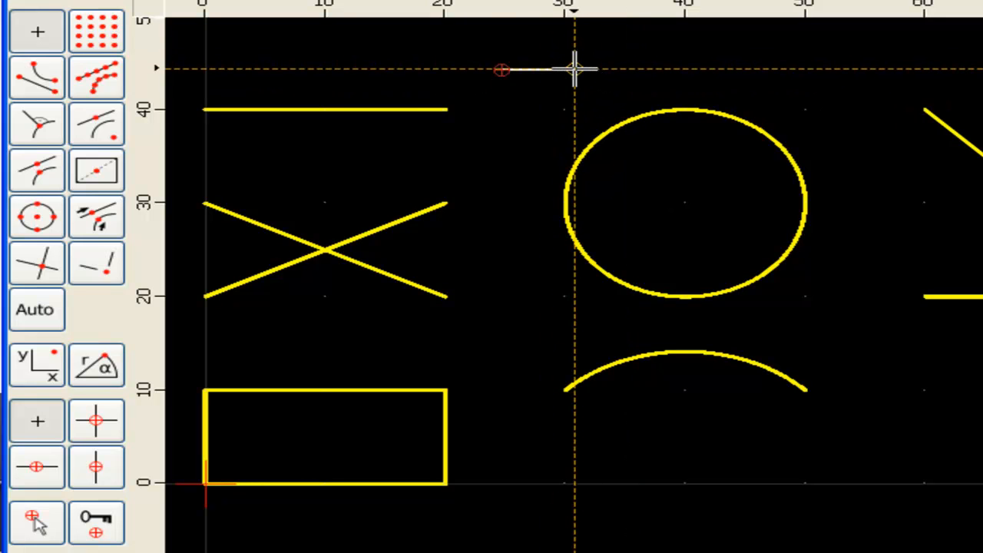
{"action": "left_click", "coordinate": [521, 261]}
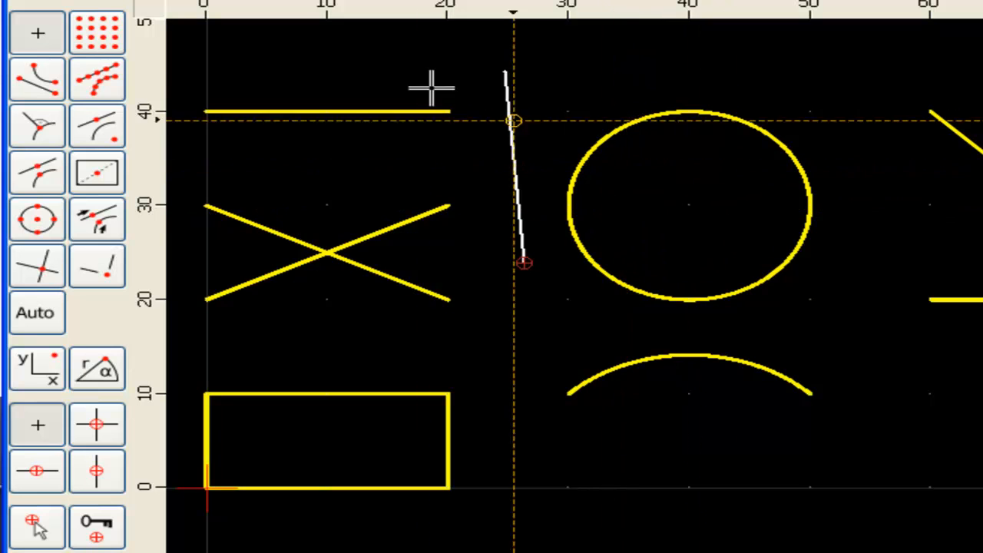
With grid snapping, draw a line from the circle's centre at 40,30 to the grid point at 30,20
{"action": "left_click", "coordinate": [94, 40]}
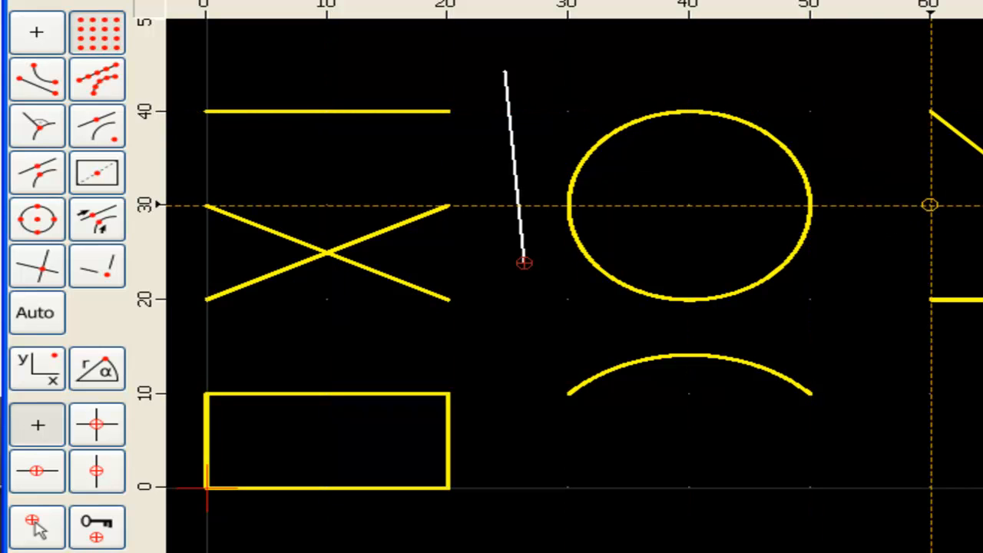
{"action": "left_click", "coordinate": [683, 206]}
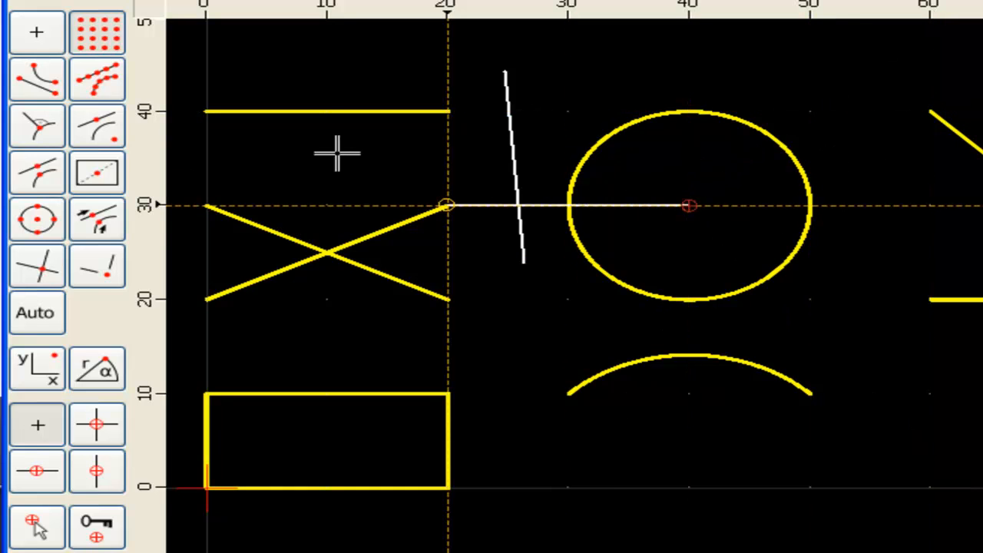
{"action": "left_click", "coordinate": [112, 34]}
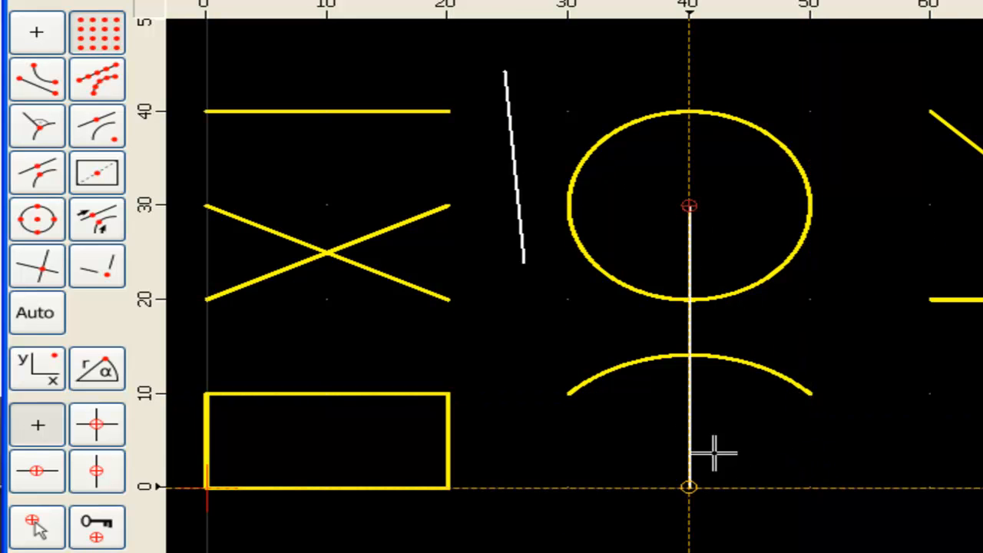
{"action": "left_click", "coordinate": [578, 300]}
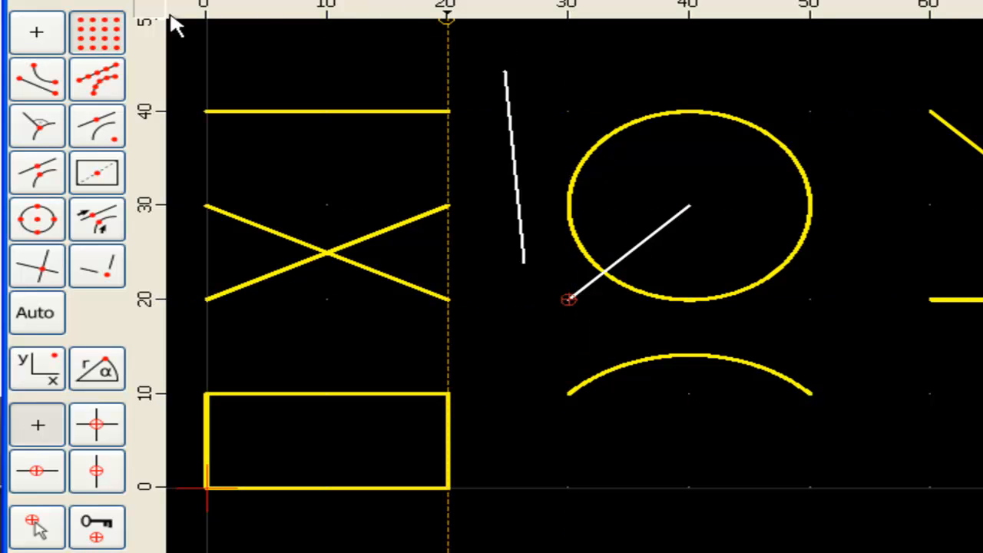
With endpoint snapping, start a line at the 20,40 end of the upper horizontal line
{"action": "left_click", "coordinate": [37, 83]}
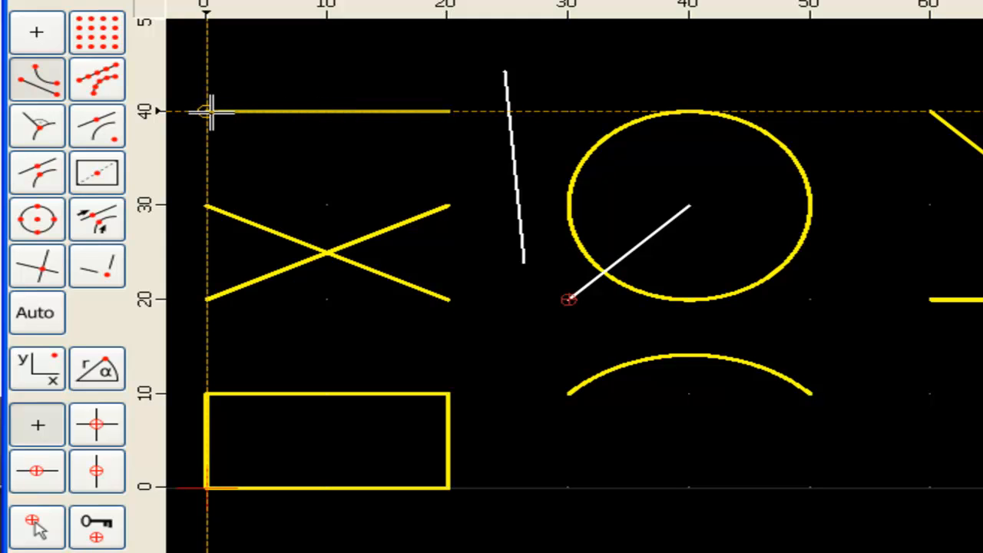
{"action": "left_click", "coordinate": [37, 80]}
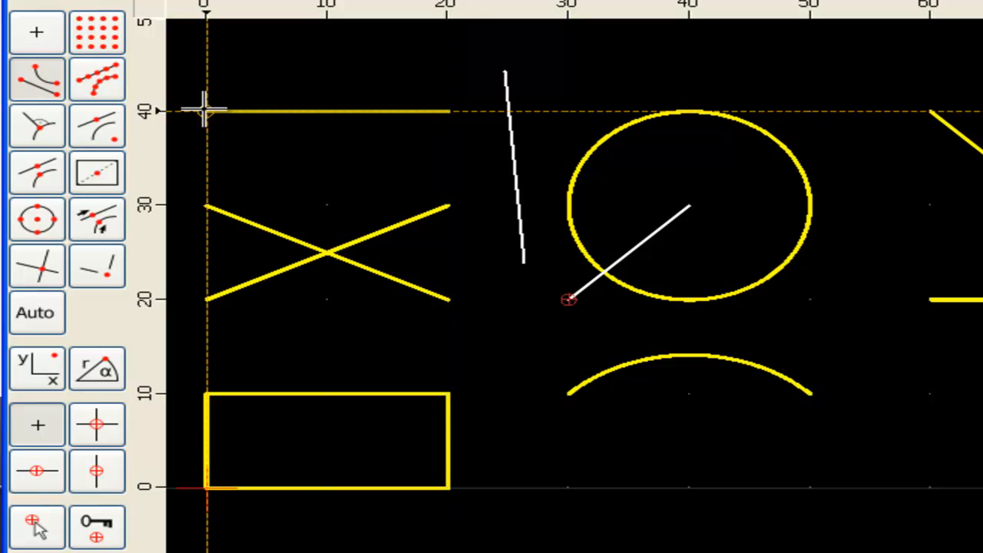
{"action": "left_click", "coordinate": [448, 112]}
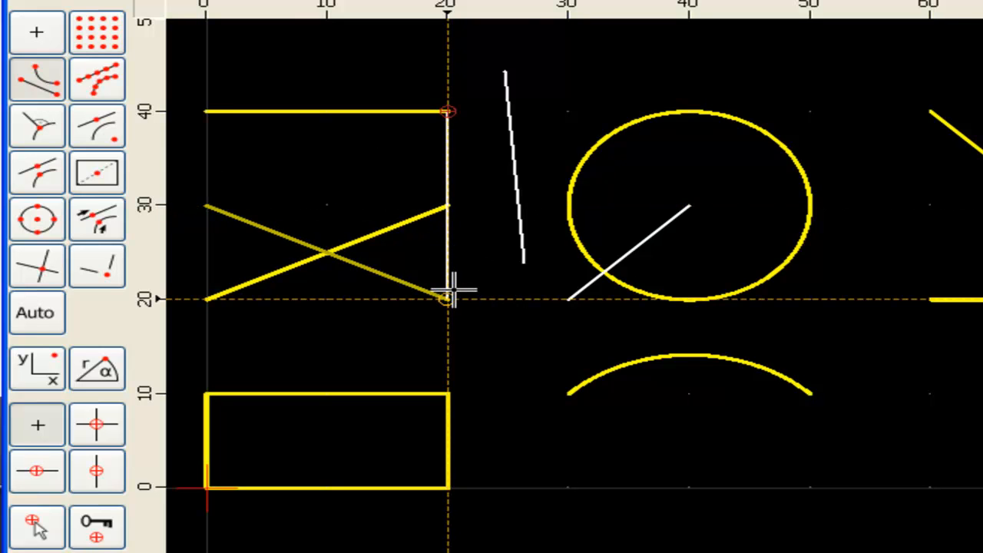
{"action": "right_click", "coordinate": [224, 290]}
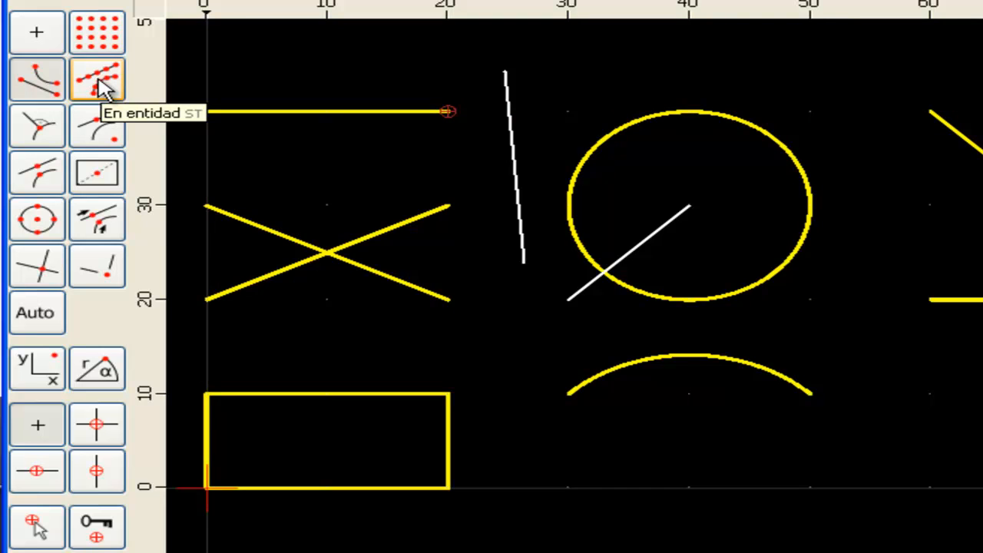
Using the snap midway between two points, end the line halfway between the midpoints of the rectangle's upper and right edges
{"action": "left_click", "coordinate": [48, 178]}
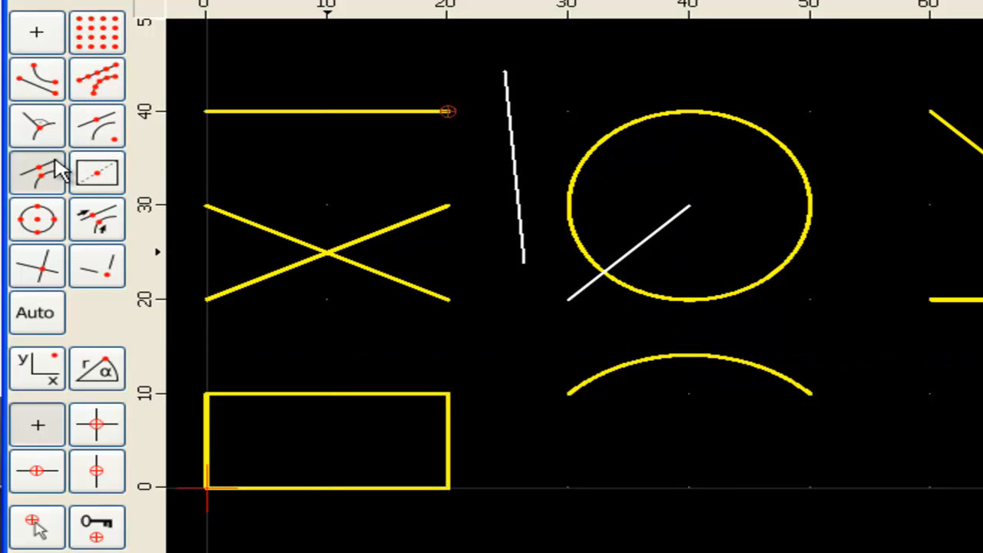
{"action": "left_click", "coordinate": [42, 129]}
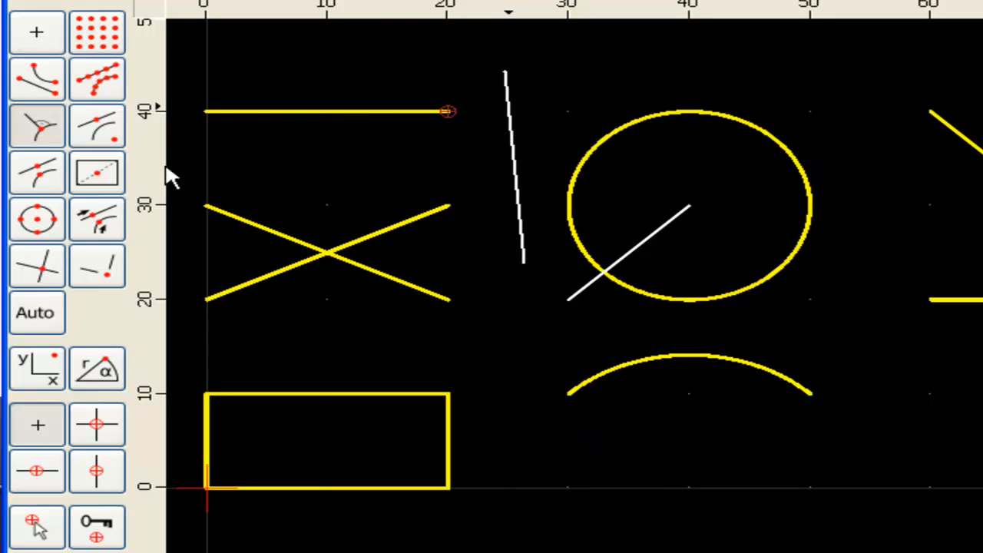
{"action": "left_click", "coordinate": [98, 175]}
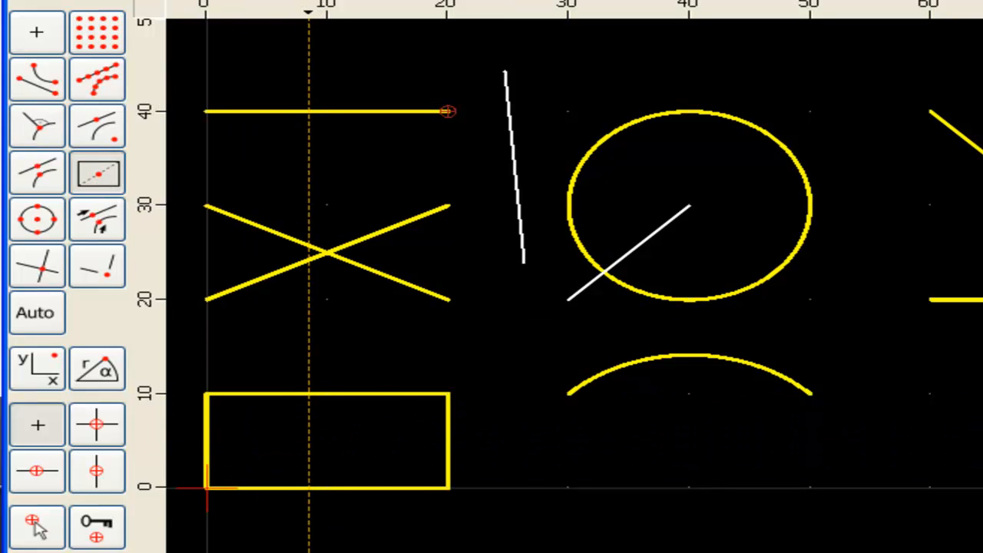
{"action": "left_click", "coordinate": [327, 394]}
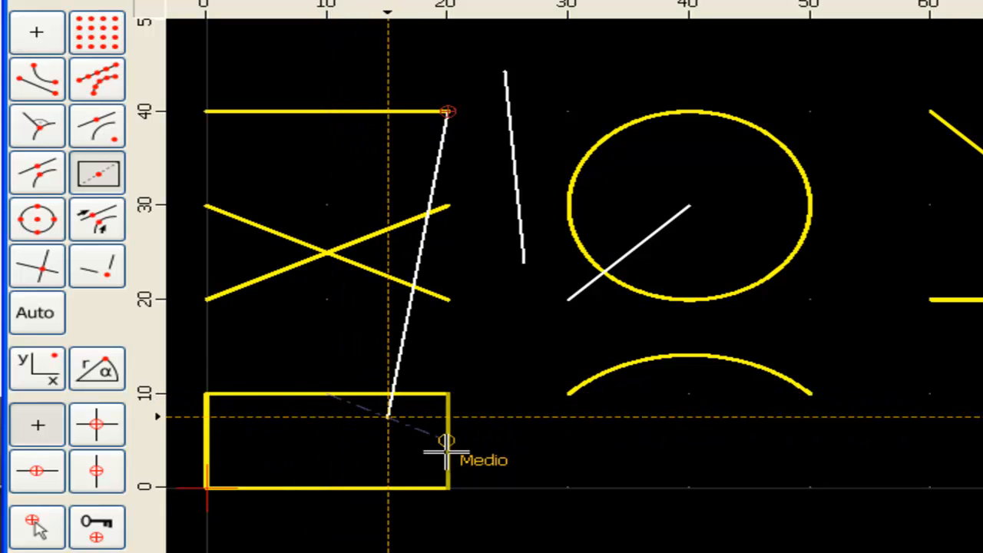
{"action": "left_click", "coordinate": [445, 453]}
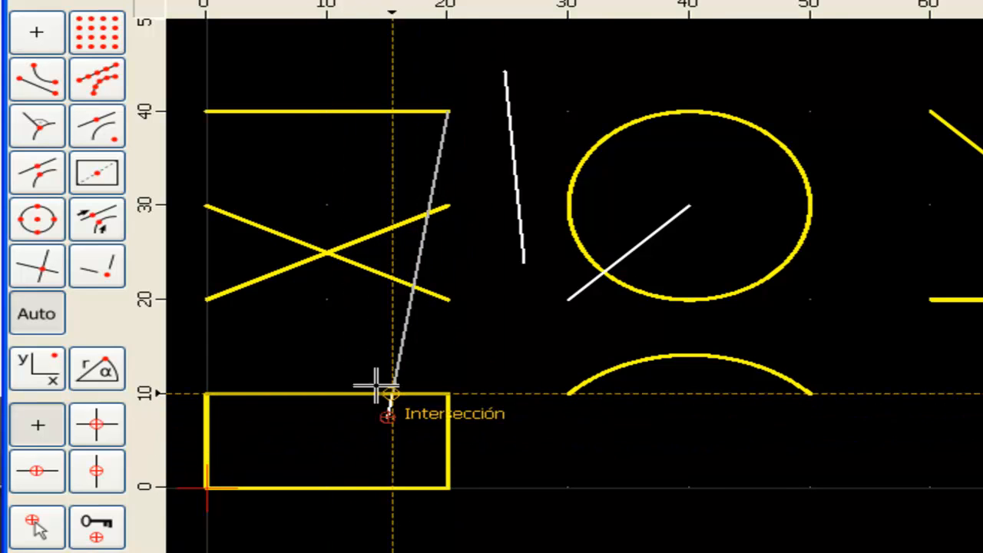
{"action": "left_click", "coordinate": [388, 417]}
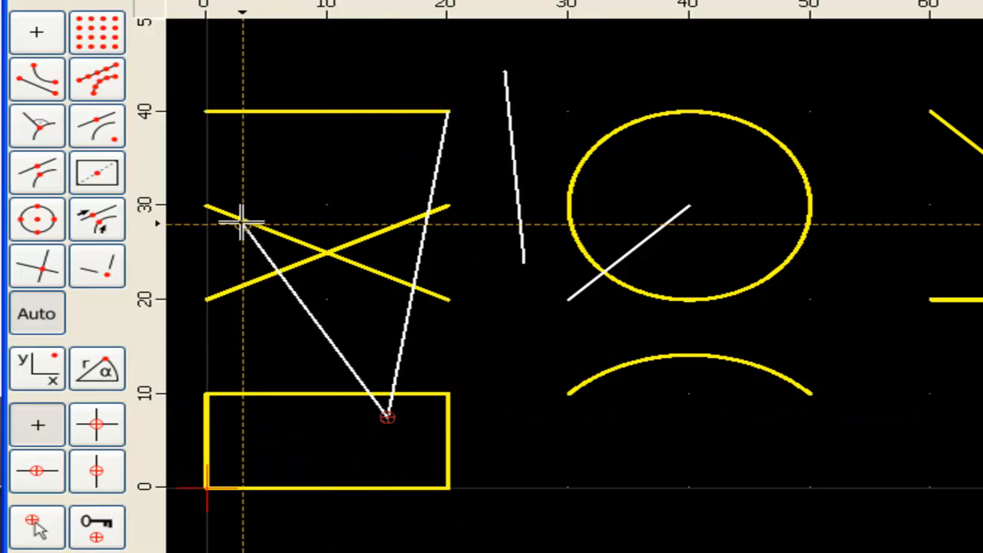
With the circle's reference points as snap targets, continue the line to the circle's lowest point at 40,20
{"action": "left_click", "coordinate": [36, 223]}
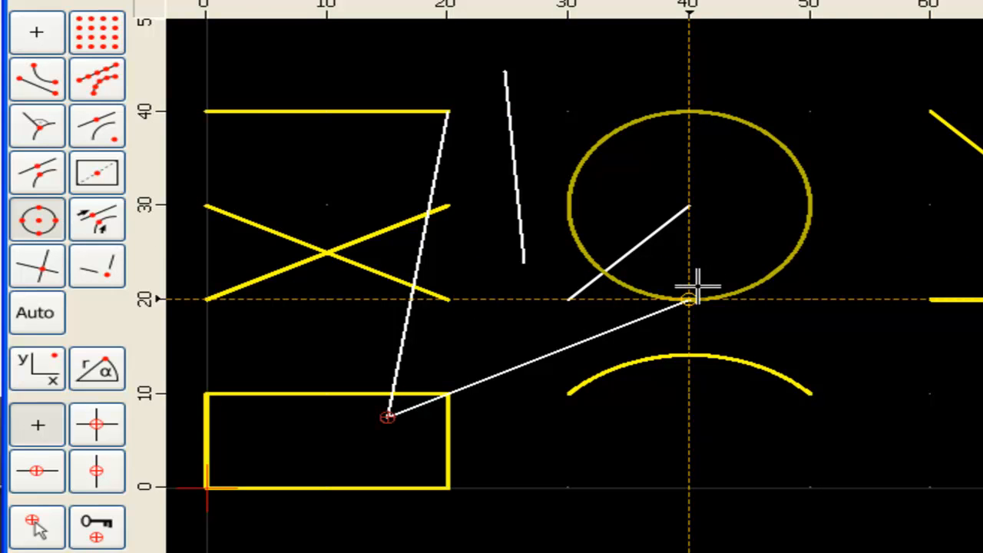
{"action": "left_click", "coordinate": [689, 207]}
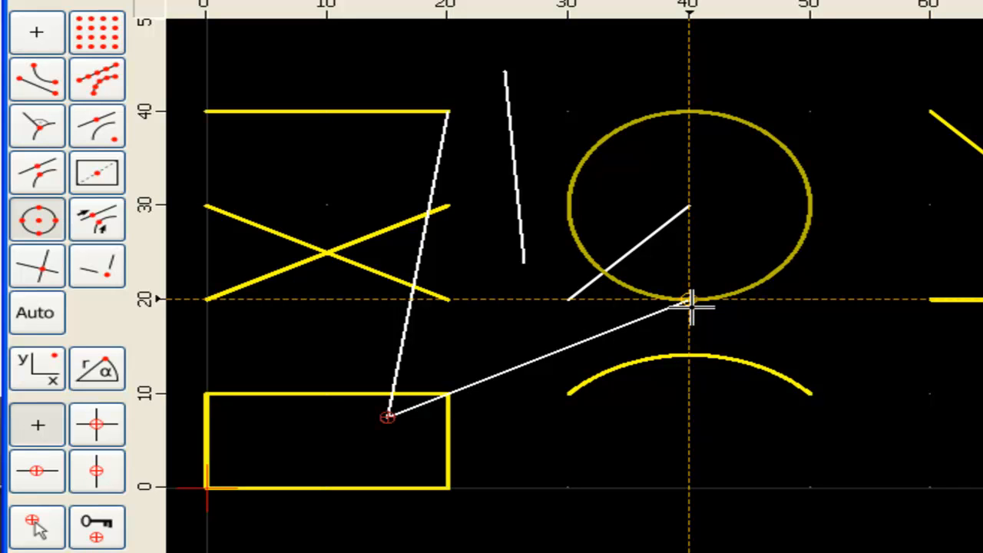
{"action": "left_click", "coordinate": [689, 300]}
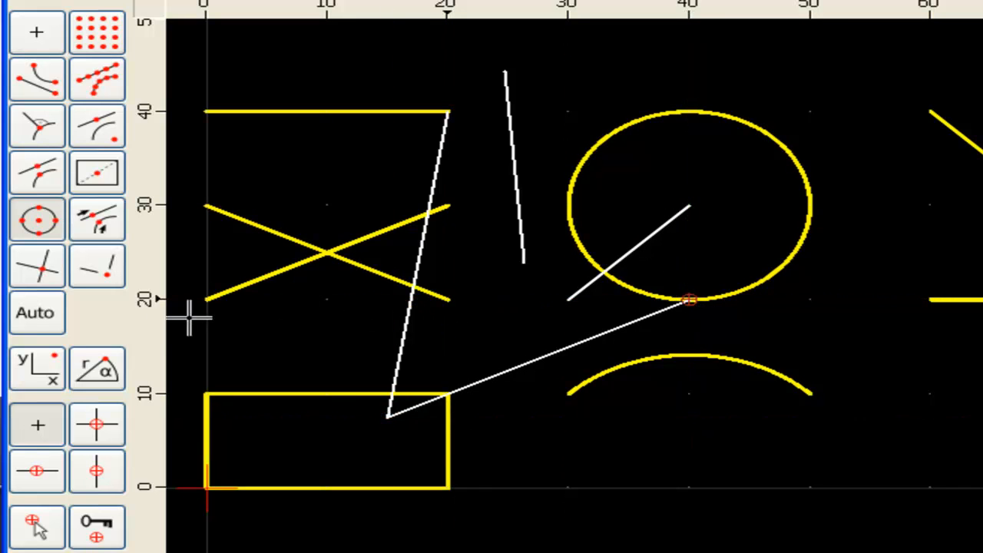
With intersection snapping, continue the line to the crossing of the diagonals at 10,25 and on to the projected intersection at 80,20
{"action": "left_click", "coordinate": [40, 271]}
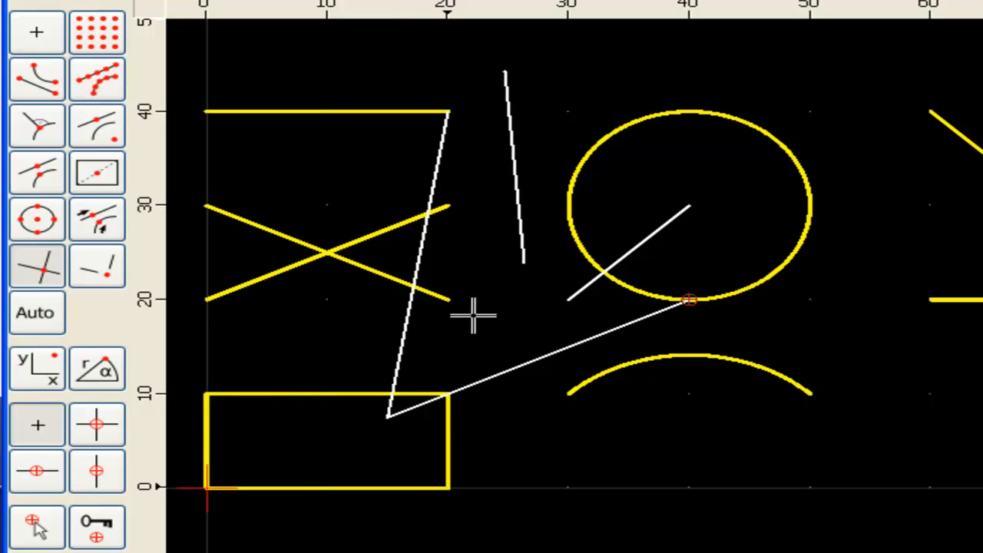
{"action": "left_click", "coordinate": [328, 252]}
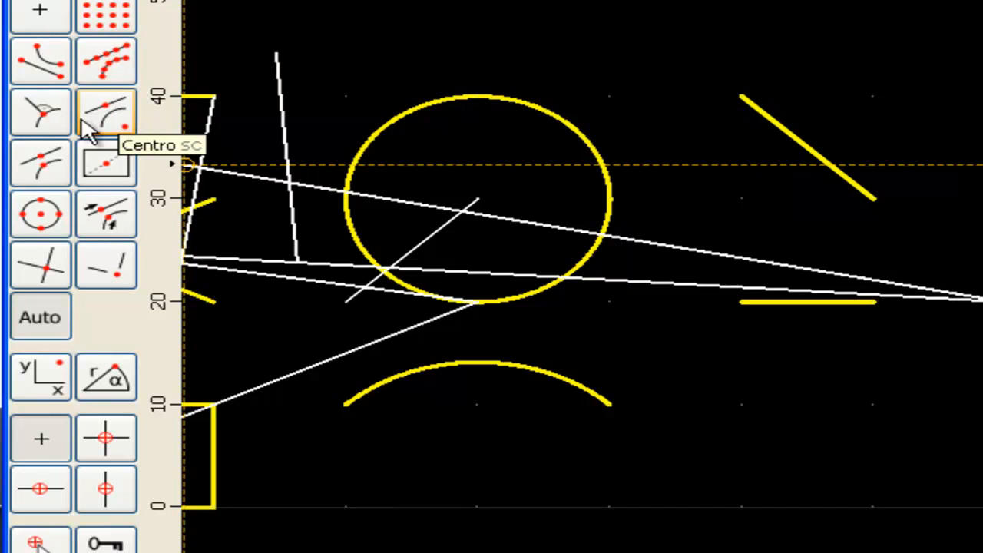
Enable automatic snapping and try it at the circle's centre and at the crossing of the diagonals
{"action": "left_click", "coordinate": [46, 315]}
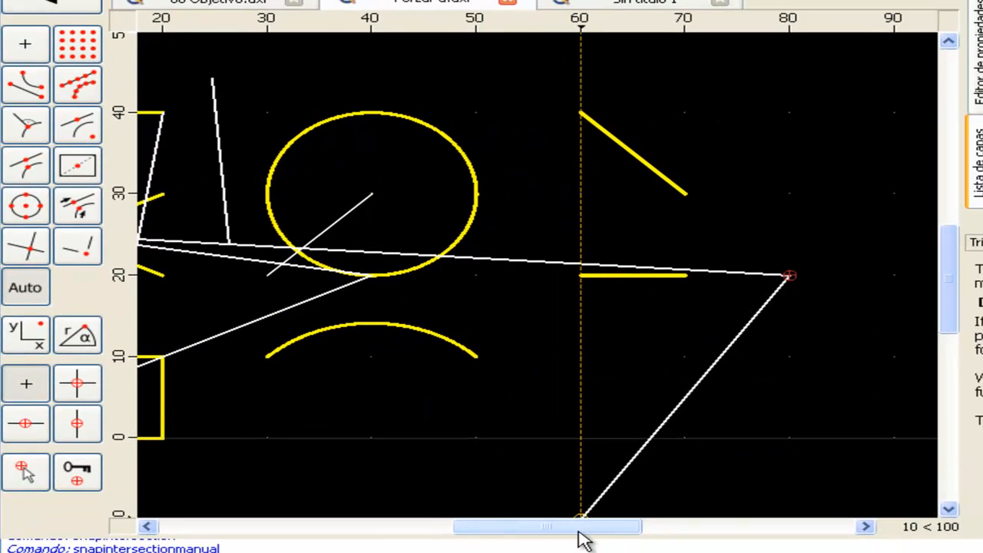
{"action": "mouse_move", "coordinate": [578, 530]}
{"action": "left_mouse_down"}
{"action": "mouse_move", "coordinate": [503, 533]}
{"action": "mouse_move", "coordinate": [532, 536]}
{"action": "left_mouse_up"}
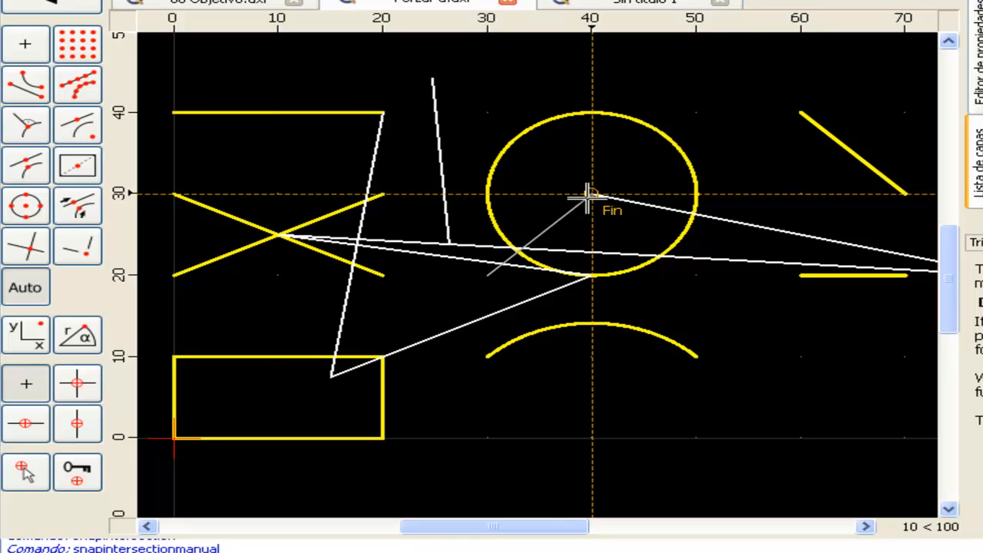
{"action": "left_click", "coordinate": [590, 195]}
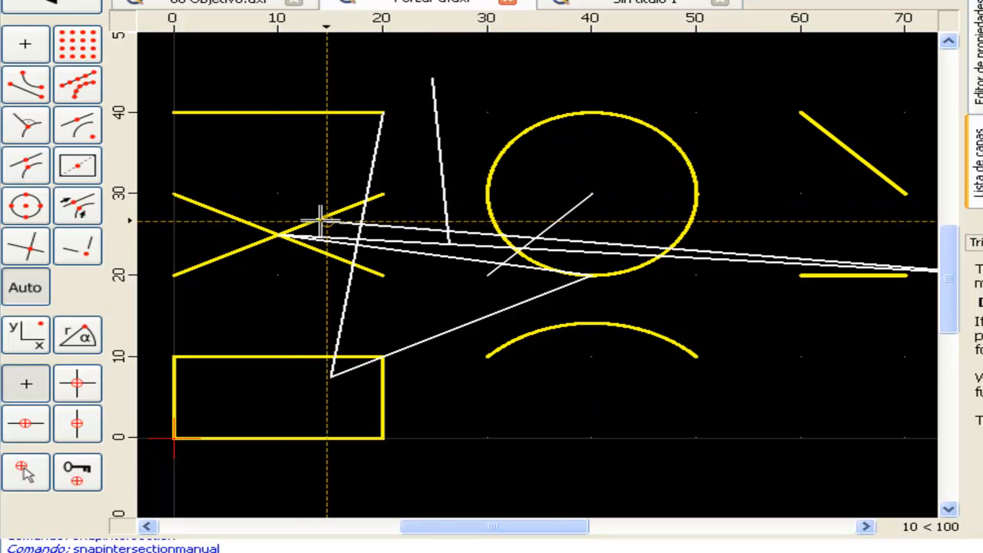
{"action": "left_click", "coordinate": [276, 234]}
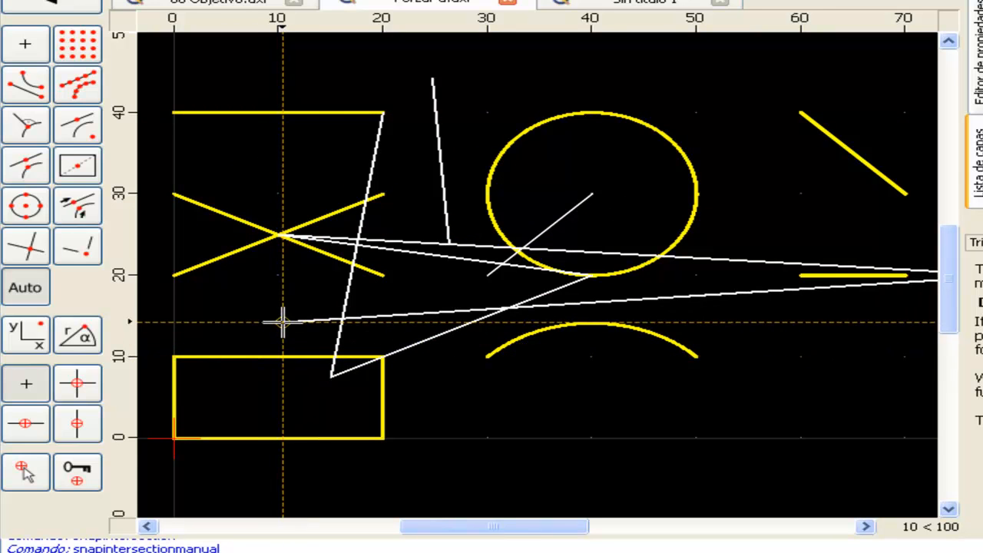
Try the horizontal, vertical and orthogonal restrictions on the pending line from 80,20, ending with no restriction
{"action": "left_click", "coordinate": [36, 434]}
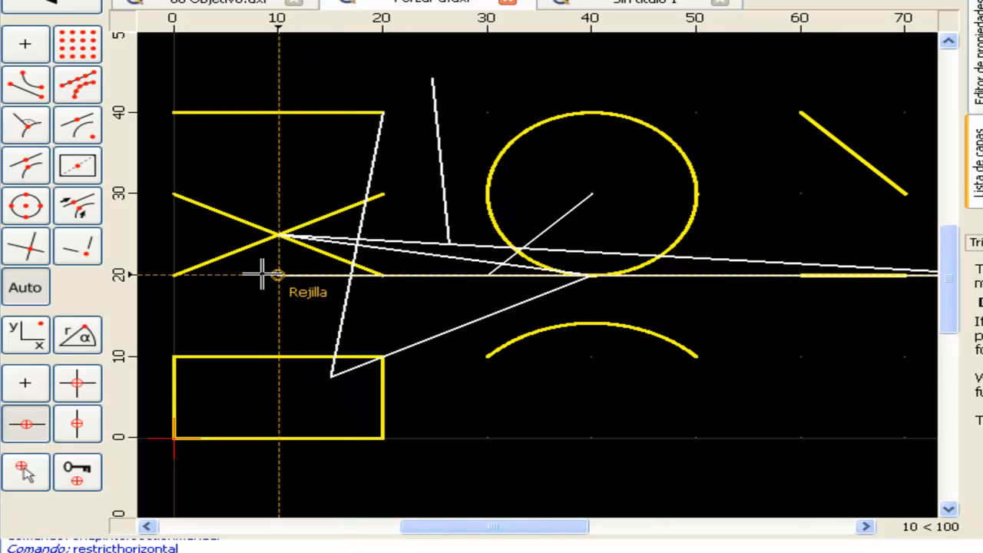
{"action": "left_click", "coordinate": [171, 274]}
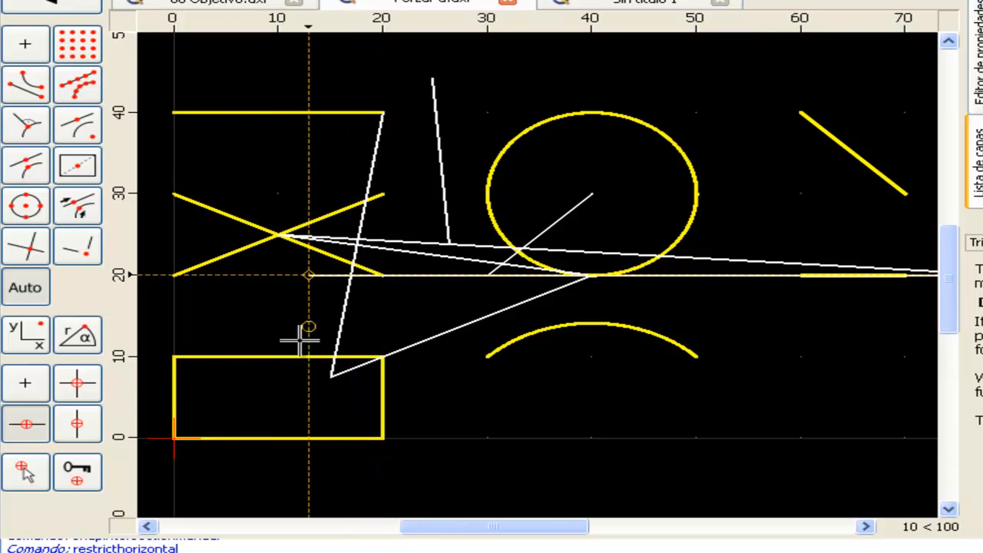
{"action": "left_click", "coordinate": [70, 428]}
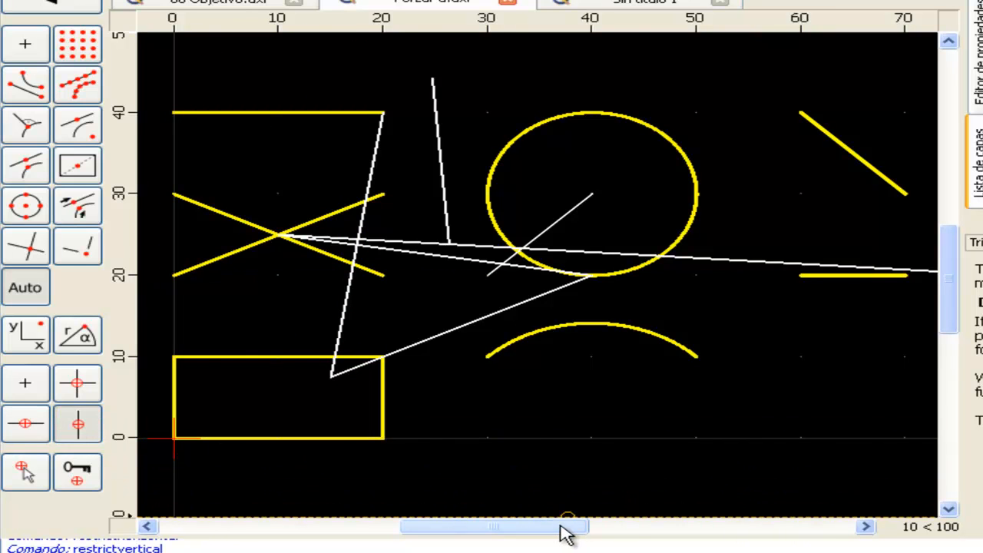
{"action": "left_click_drag", "start_coordinate": [565, 534], "coordinate": [622, 531]}
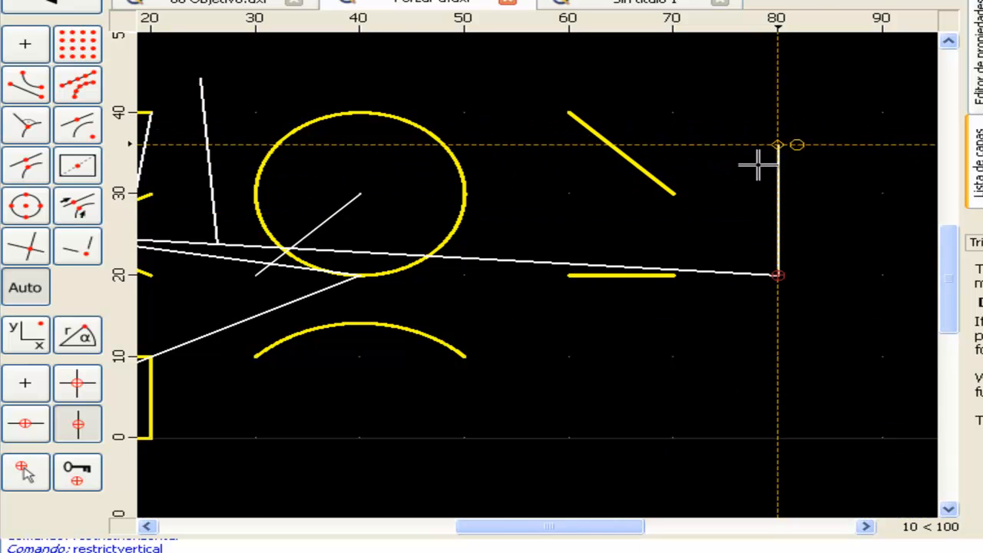
{"action": "left_click", "coordinate": [82, 386]}
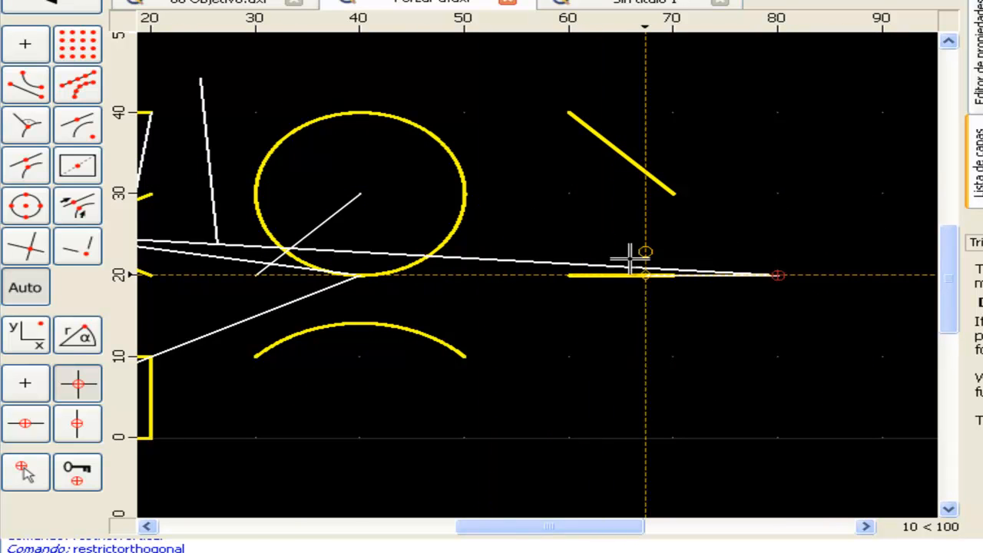
{"action": "left_click", "coordinate": [27, 386]}
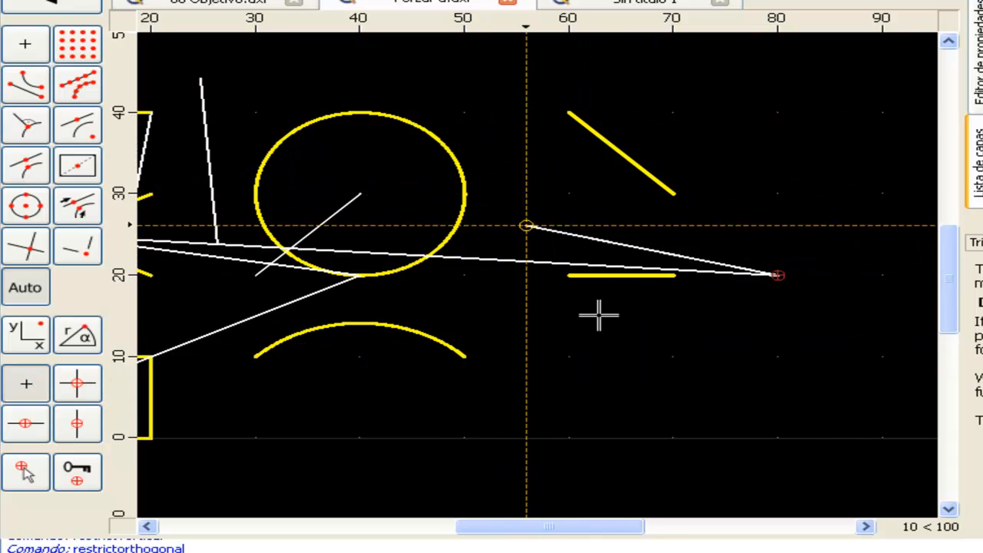
With automatic snapping, continue the line chain through 10,40, 0,30, 40,40, 30,30 and 30,10 to the arc's end at 50,10
{"action": "left_click_drag", "start_coordinate": [626, 528], "coordinate": [553, 529]}
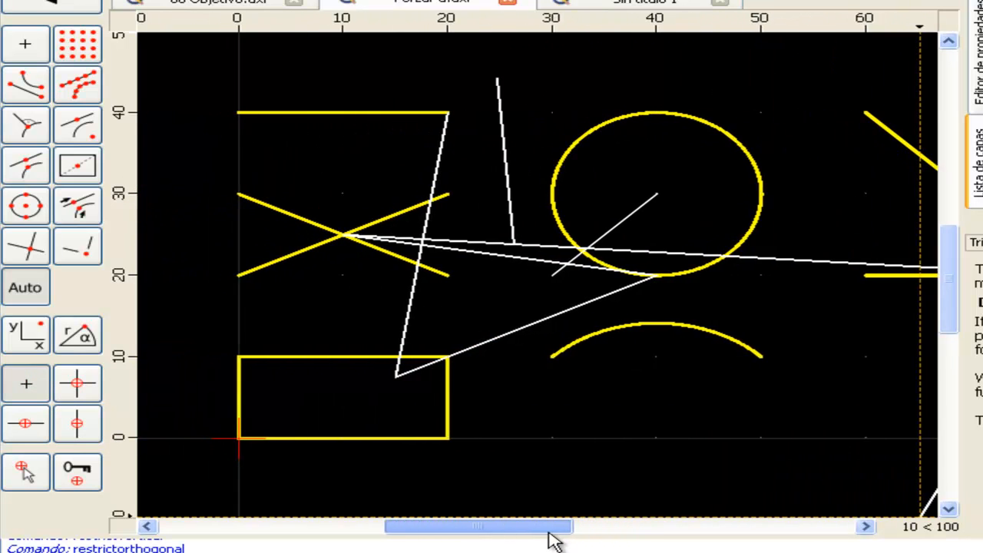
{"action": "left_click", "coordinate": [341, 114]}
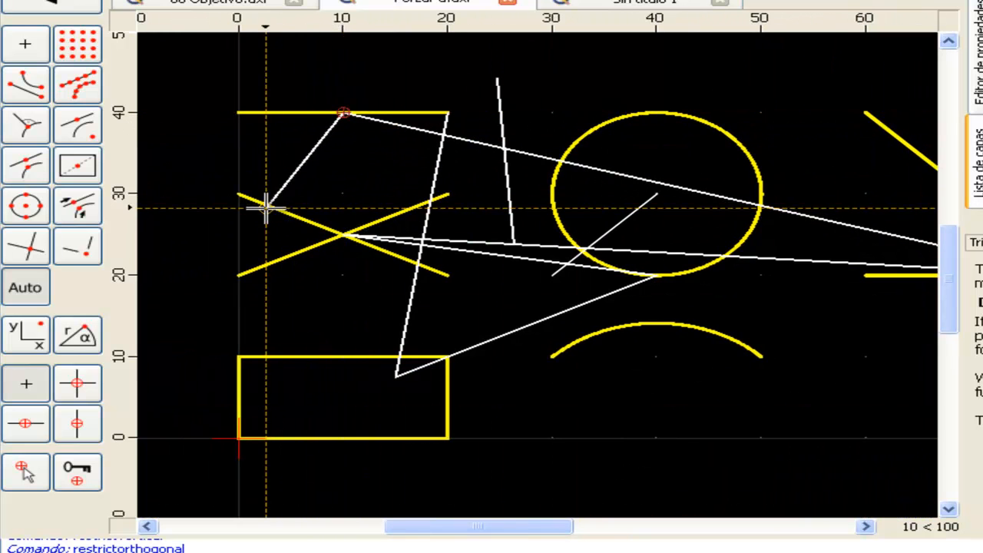
{"action": "left_click", "coordinate": [238, 193]}
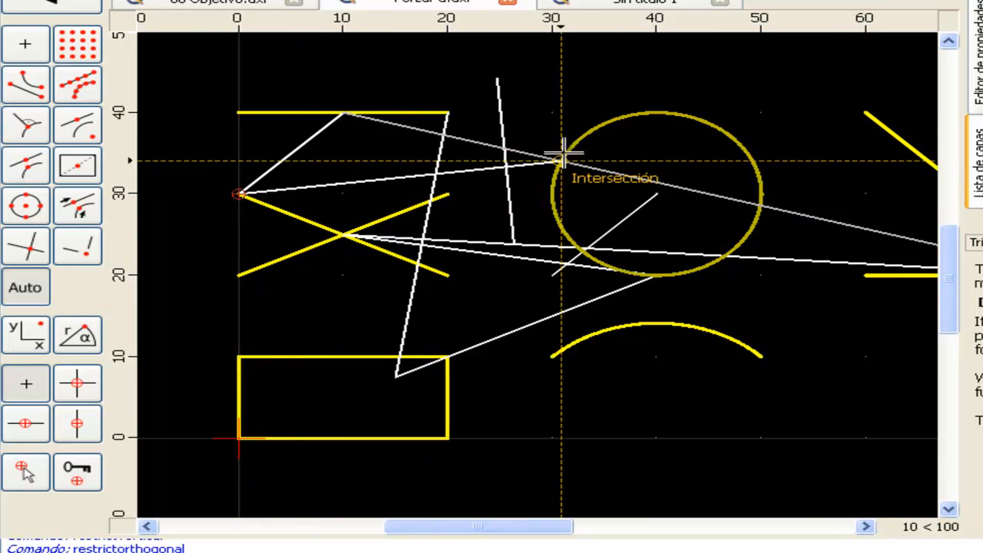
{"action": "left_click", "coordinate": [657, 113]}
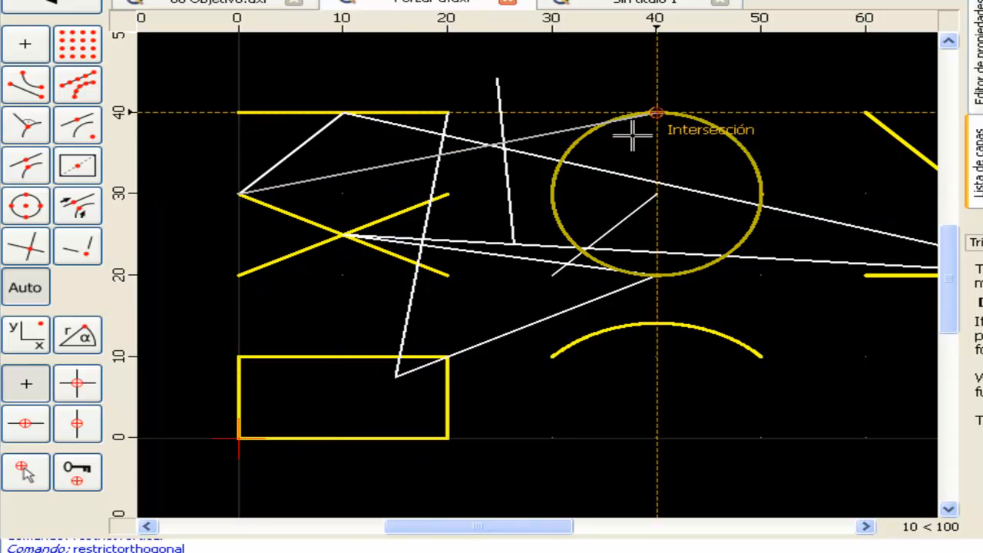
{"action": "left_click", "coordinate": [552, 193]}
{"action": "left_click", "coordinate": [553, 357]}
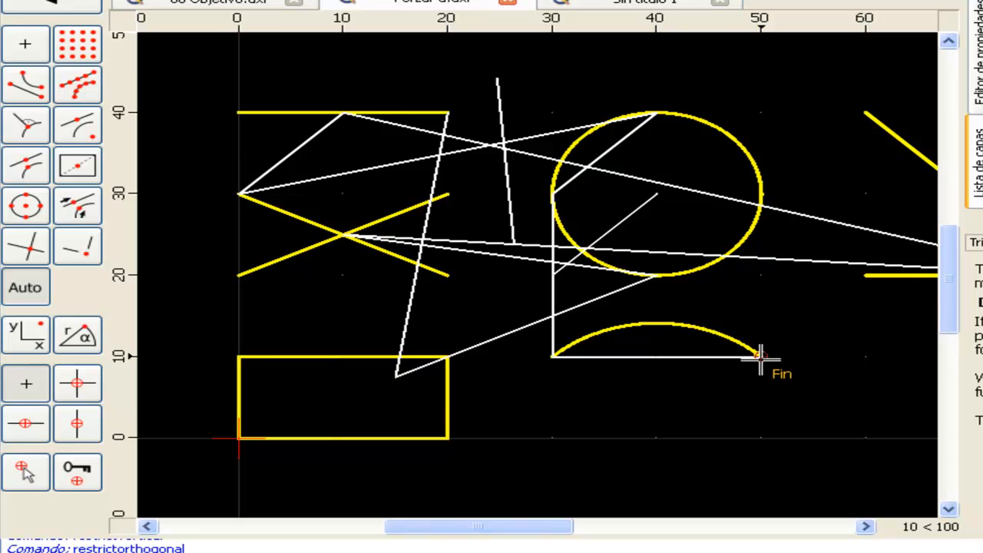
{"action": "left_click", "coordinate": [759, 355]}
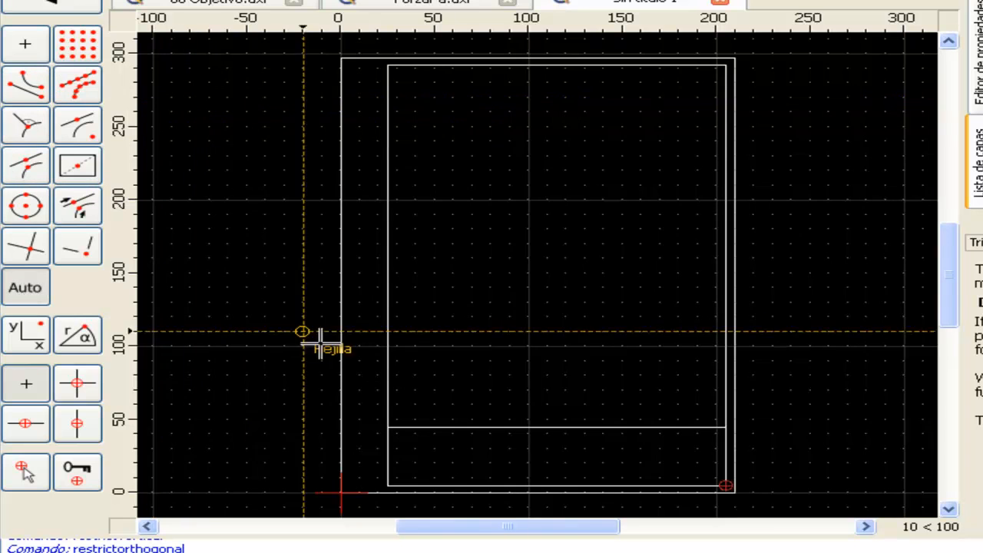
With automatic snapping, draw a vertical line from the midpoint of the title block's upper line to the midpoint of the upper margin
{"action": "left_click", "coordinate": [559, 425]}
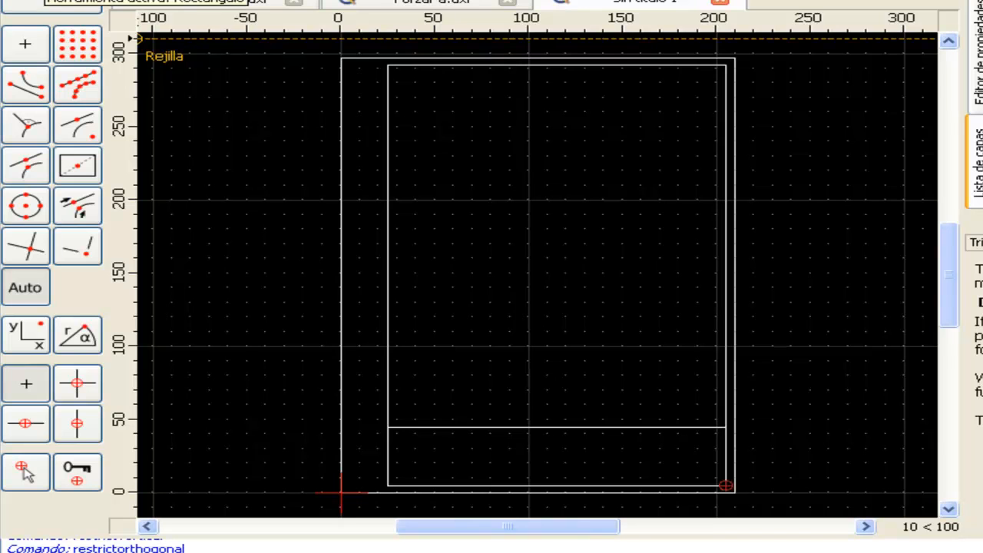
{"action": "key", "text": "Escape"}
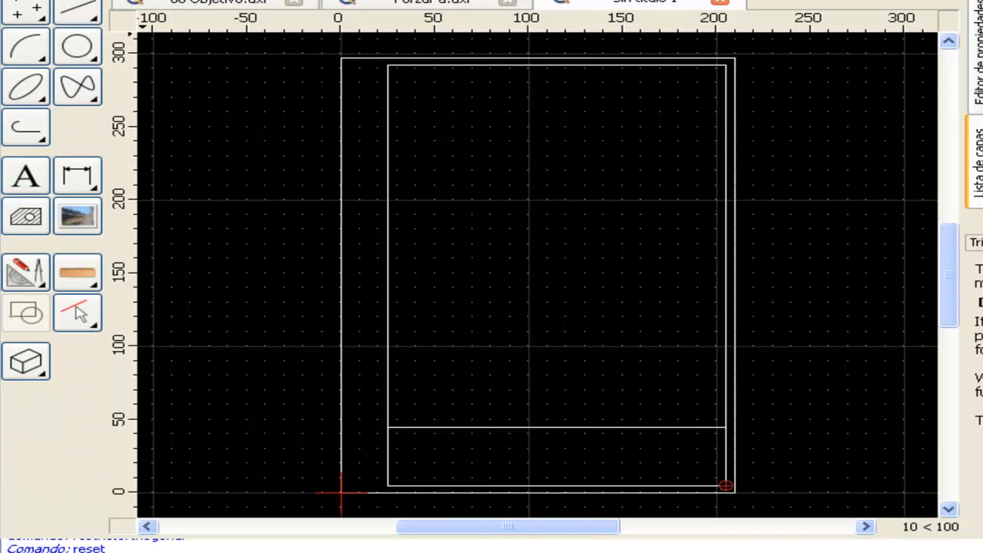
{"action": "left_click", "coordinate": [81, 10]}
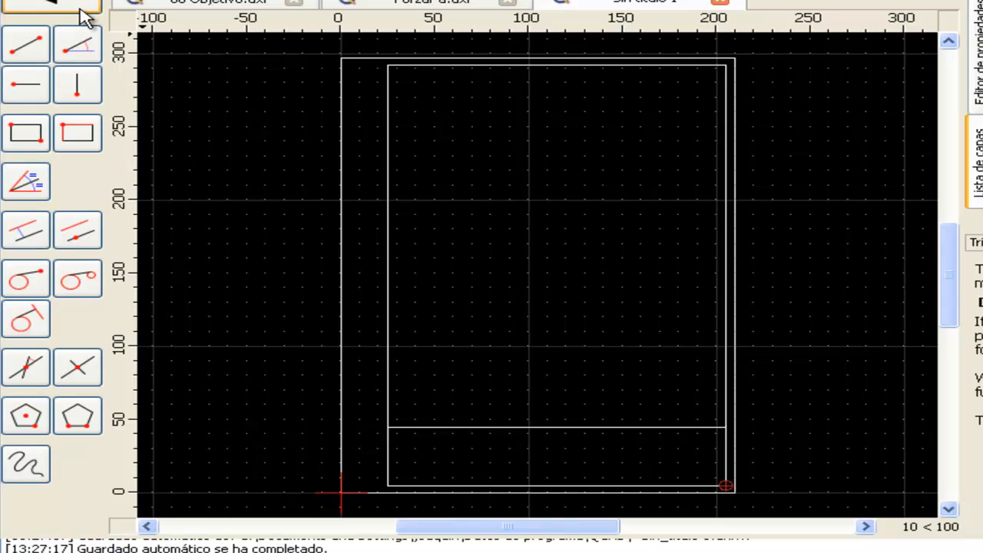
{"action": "left_click", "coordinate": [30, 50]}
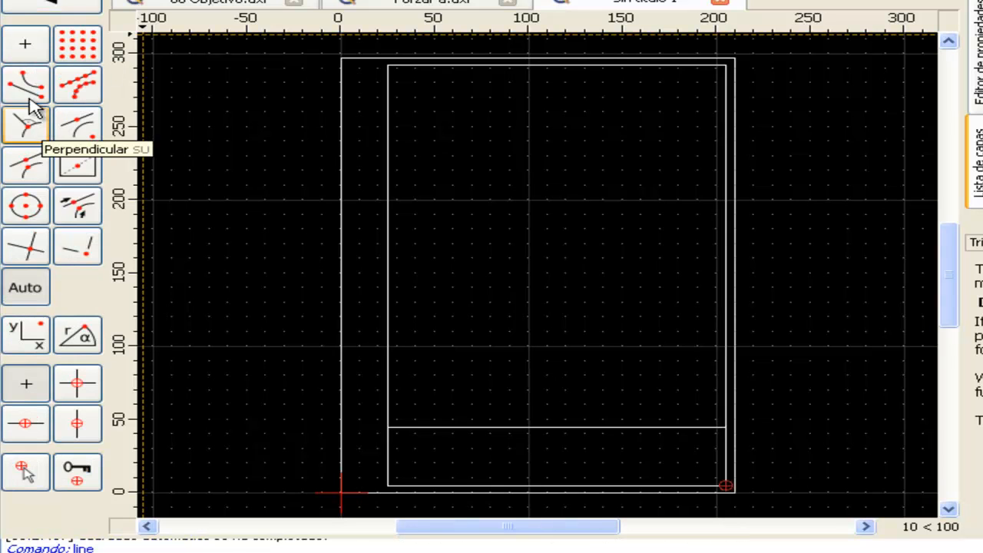
{"action": "left_click", "coordinate": [25, 288]}
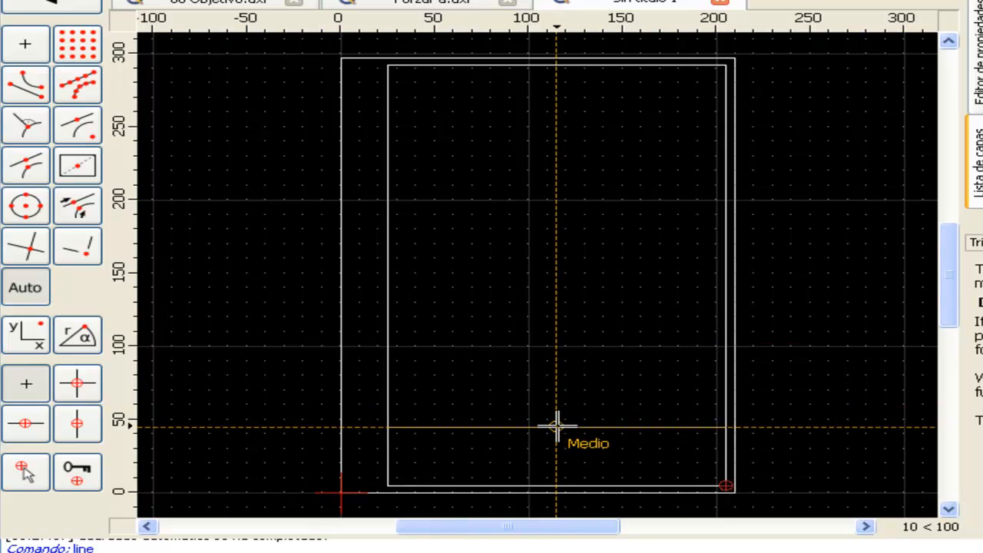
{"action": "left_click", "coordinate": [557, 403]}
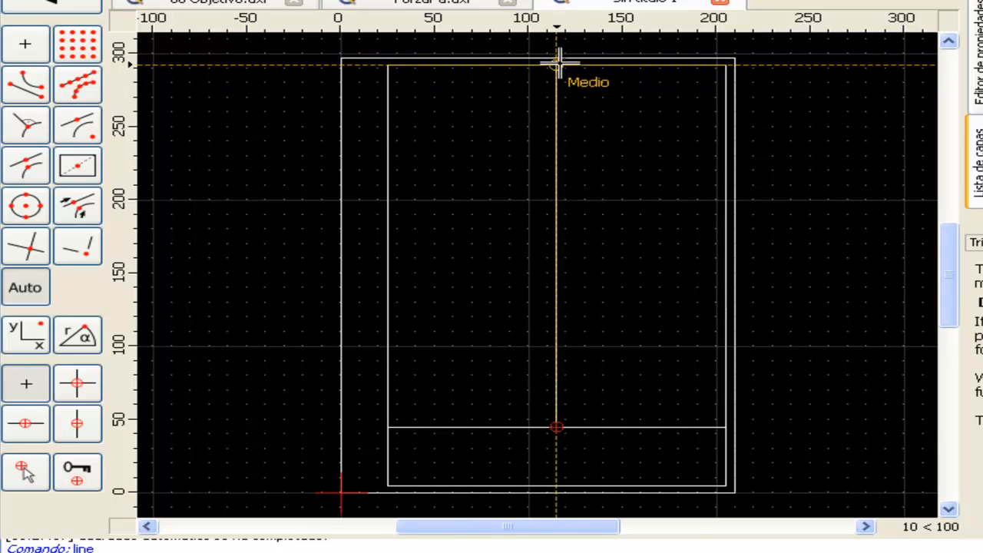
{"action": "left_click", "coordinate": [556, 65]}
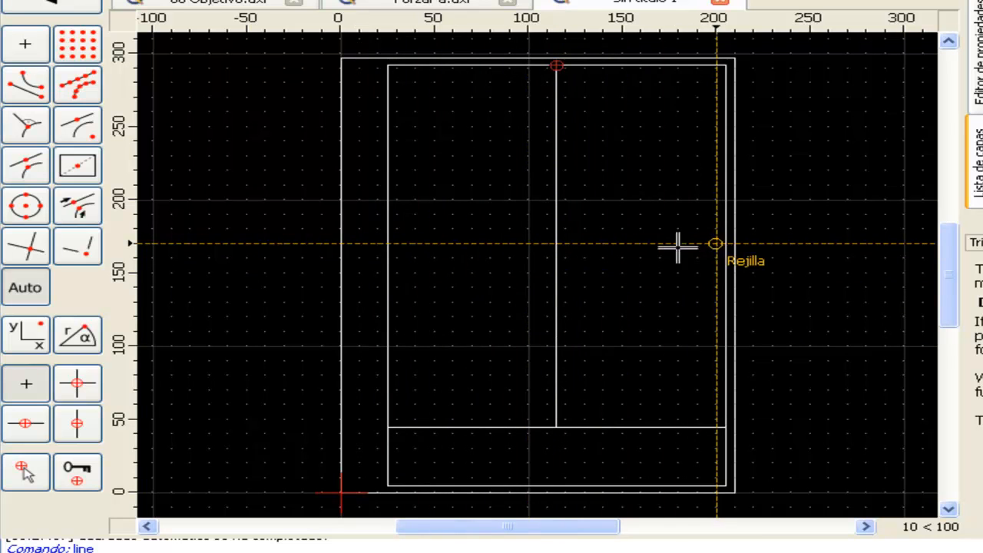
Using the horizontal restriction, draw lines from the vertical line's midpoint to the right and left margins, and set free snapping with no restriction
{"action": "left_click", "coordinate": [558, 246]}
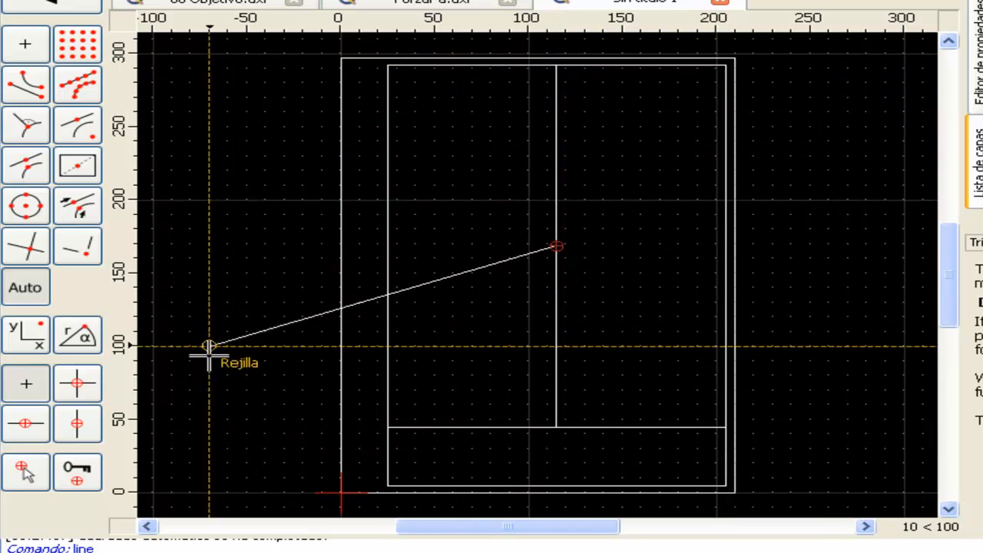
{"action": "left_click", "coordinate": [29, 427]}
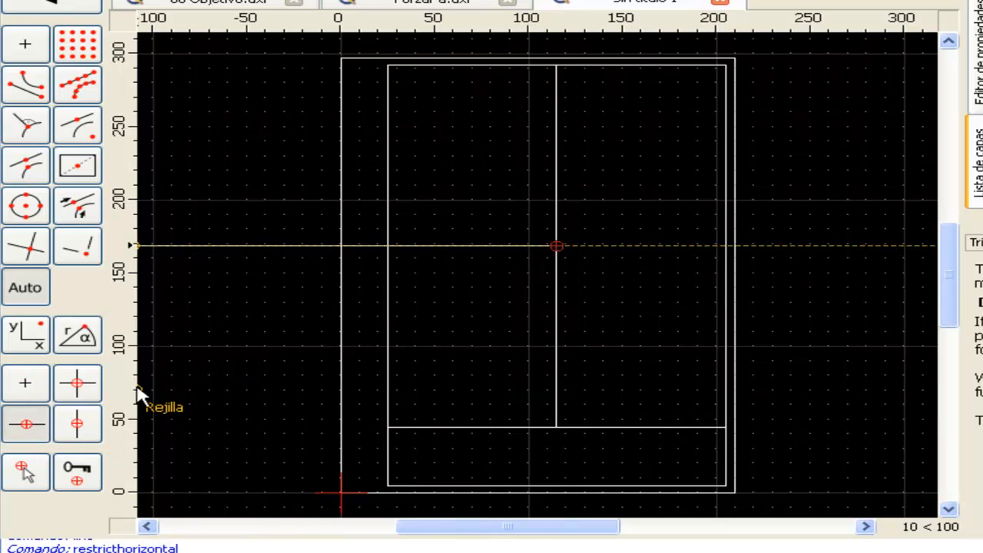
{"action": "left_click", "coordinate": [726, 246]}
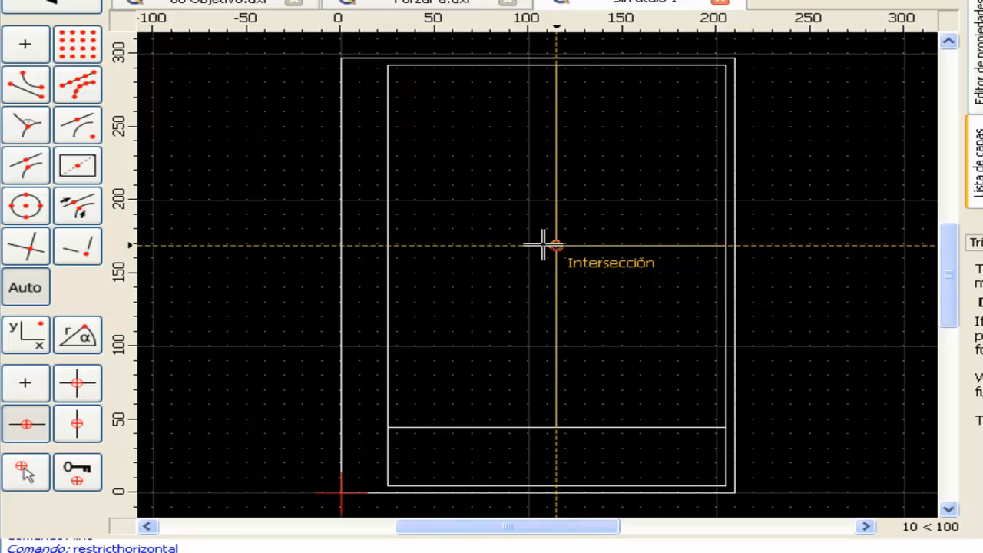
{"action": "left_click", "coordinate": [557, 246]}
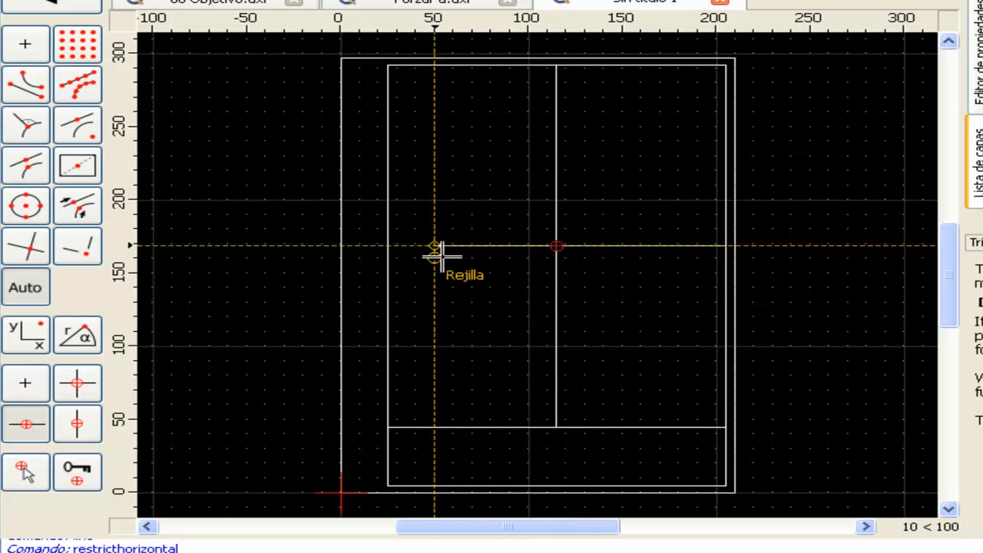
{"action": "left_click", "coordinate": [388, 246]}
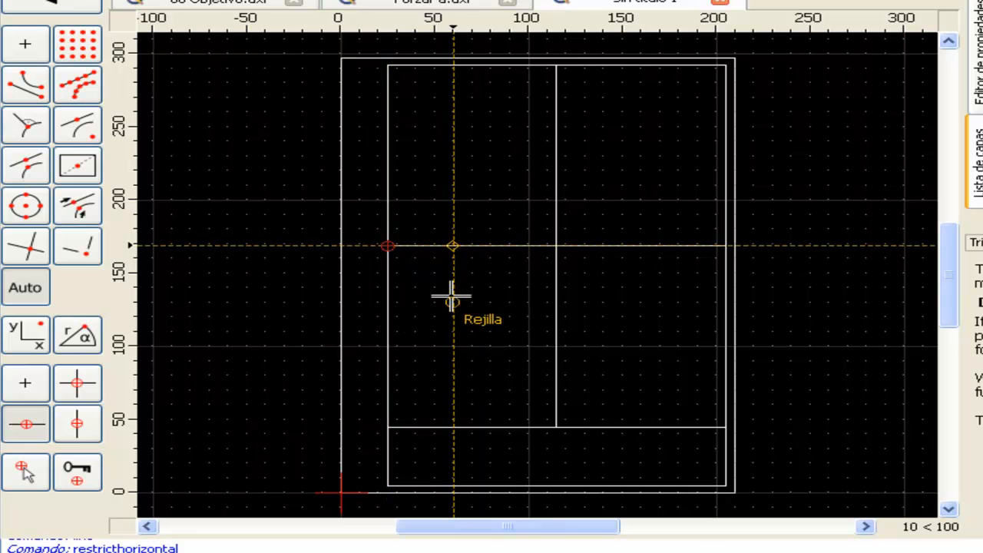
{"action": "left_click", "coordinate": [32, 46]}
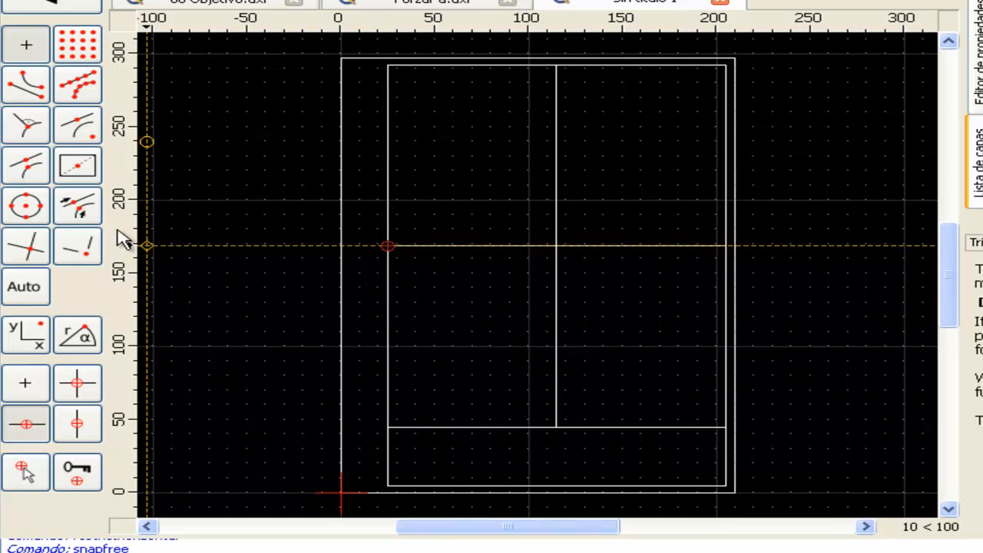
{"action": "left_click", "coordinate": [27, 386]}
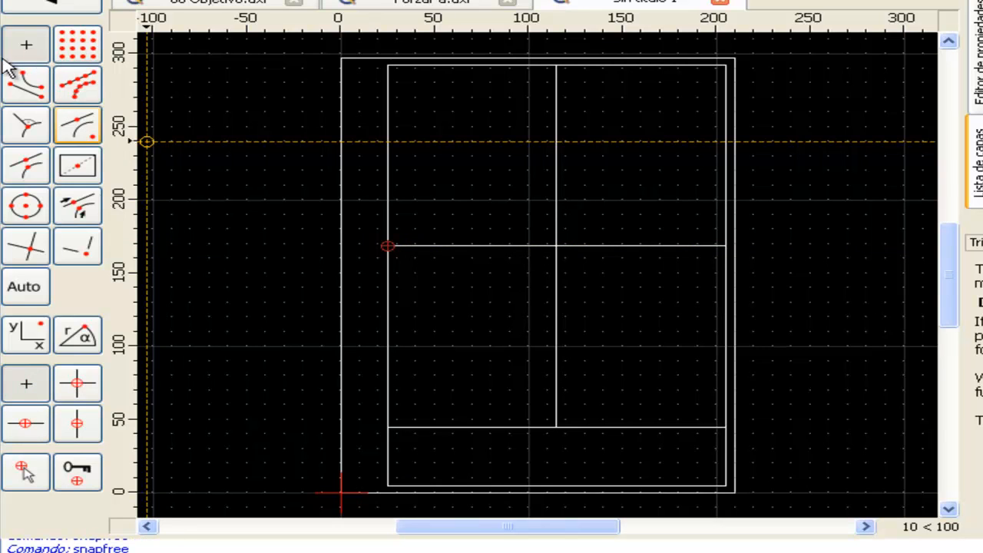